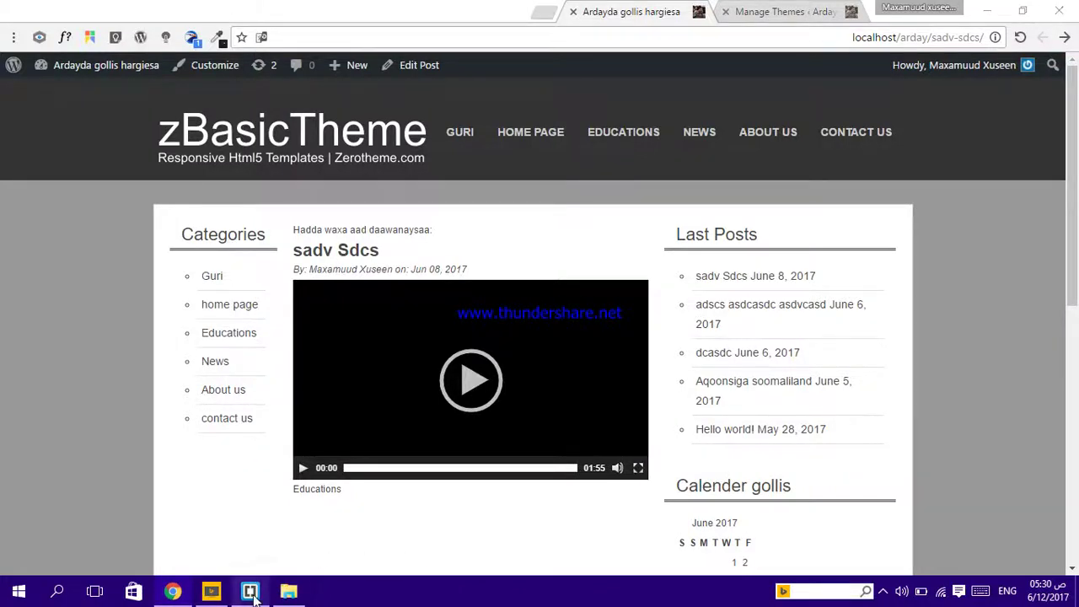
# Switch between Brackets and the WordPress post in Chrome, ending in Brackets with the theme files.
pyautogui.click(250, 591)
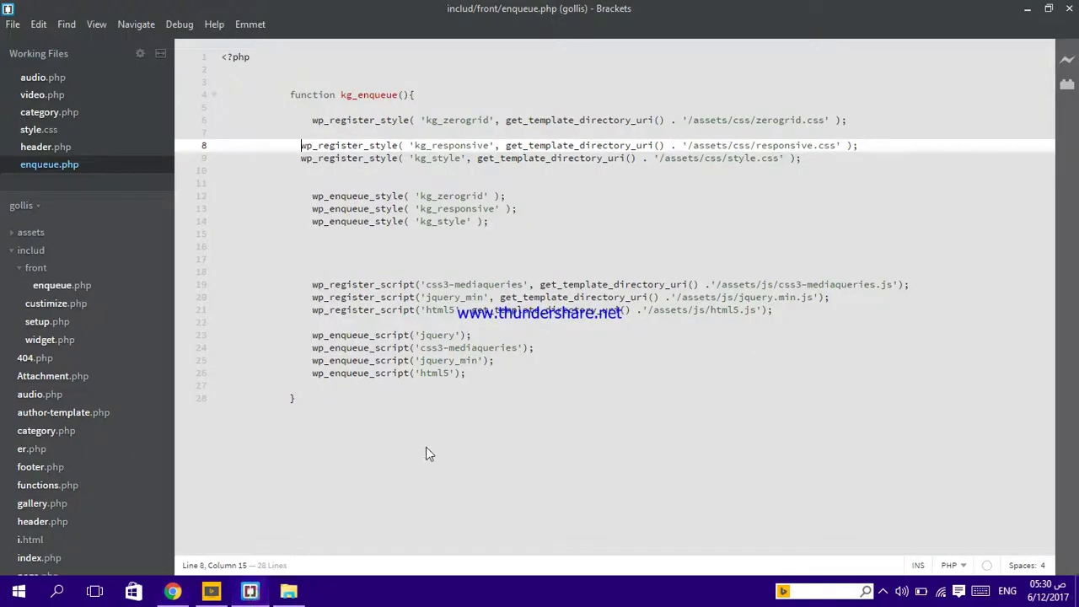
pyautogui.click(162, 599)
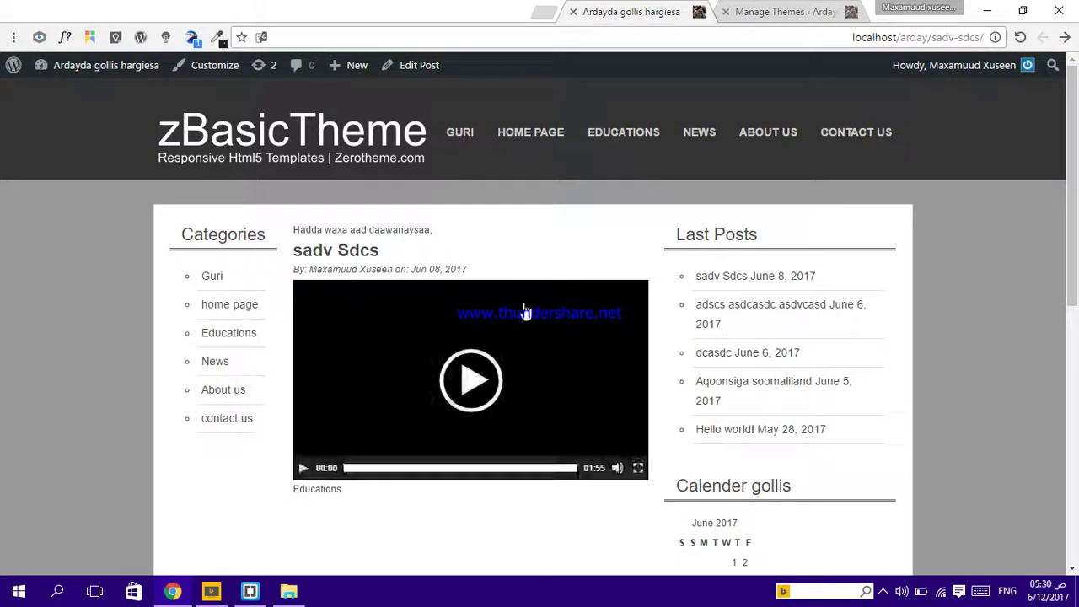
pyautogui.moveTo(470, 380)
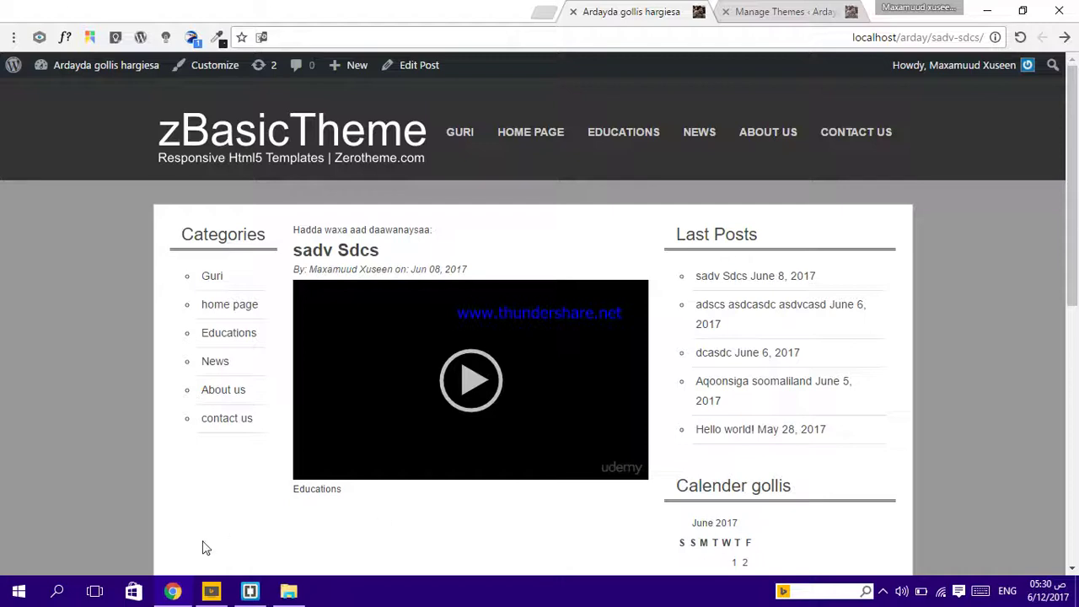
pyautogui.click(250, 591)
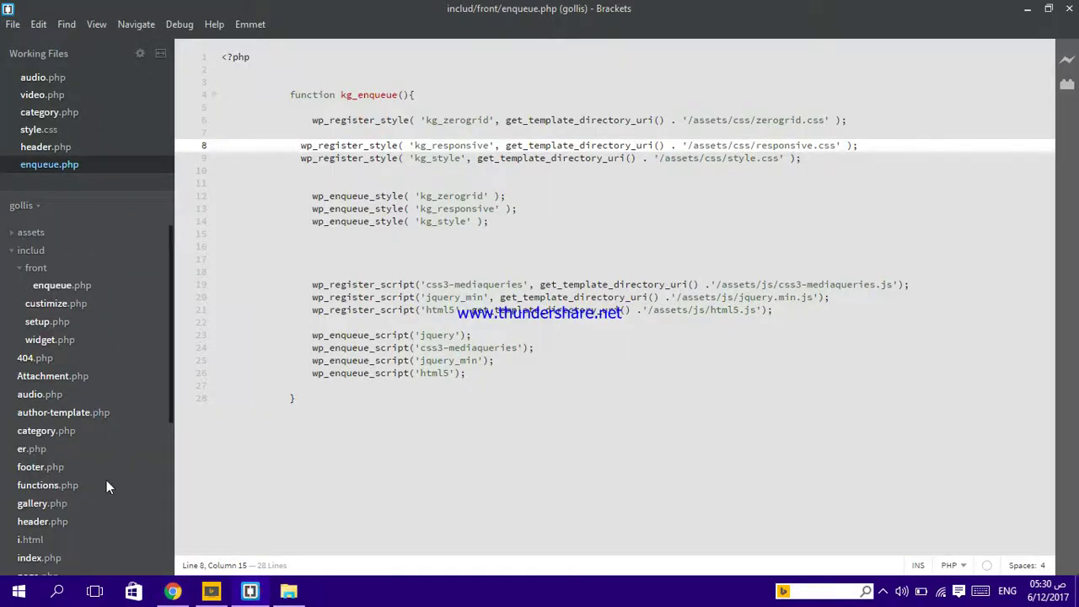
# Create a new file named tag.php in the theme folder and open it.
pyautogui.click(44, 472)
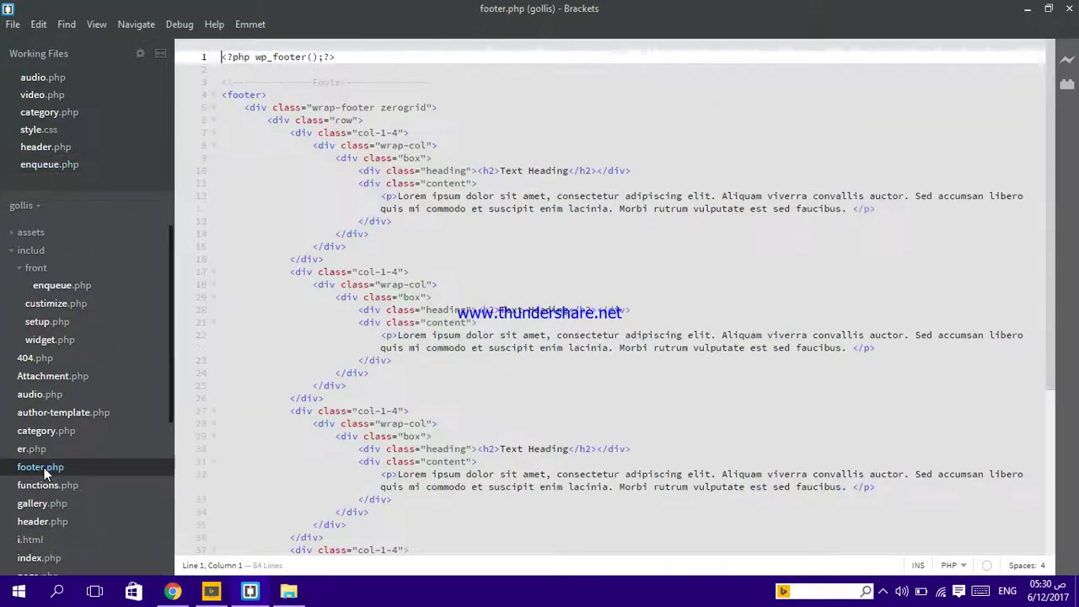
pyautogui.rightClick(48, 414)
pyautogui.click(81, 425)
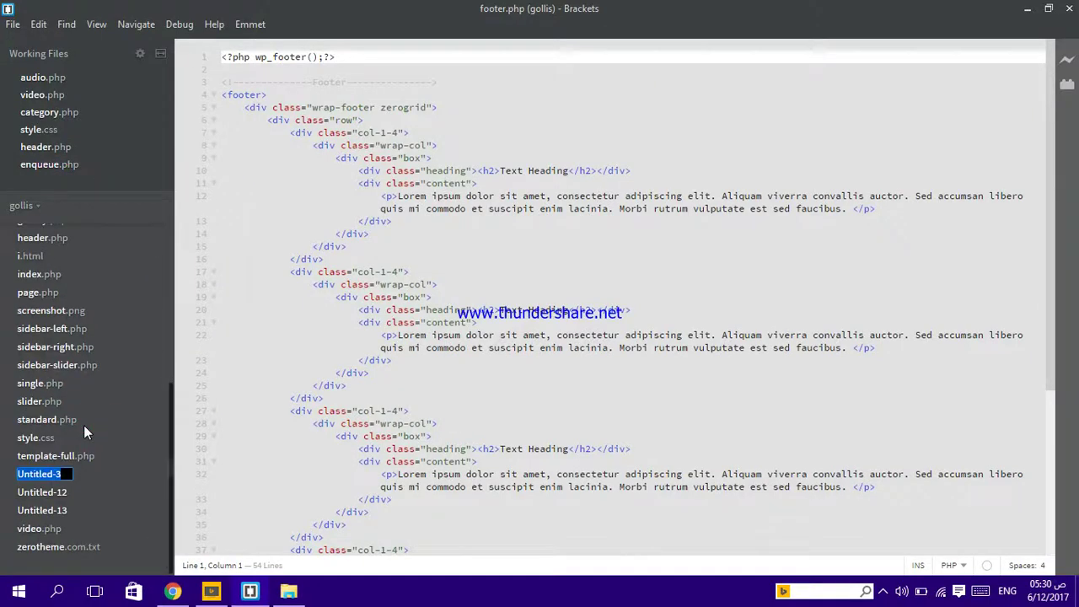
pyautogui.write('tag.php')
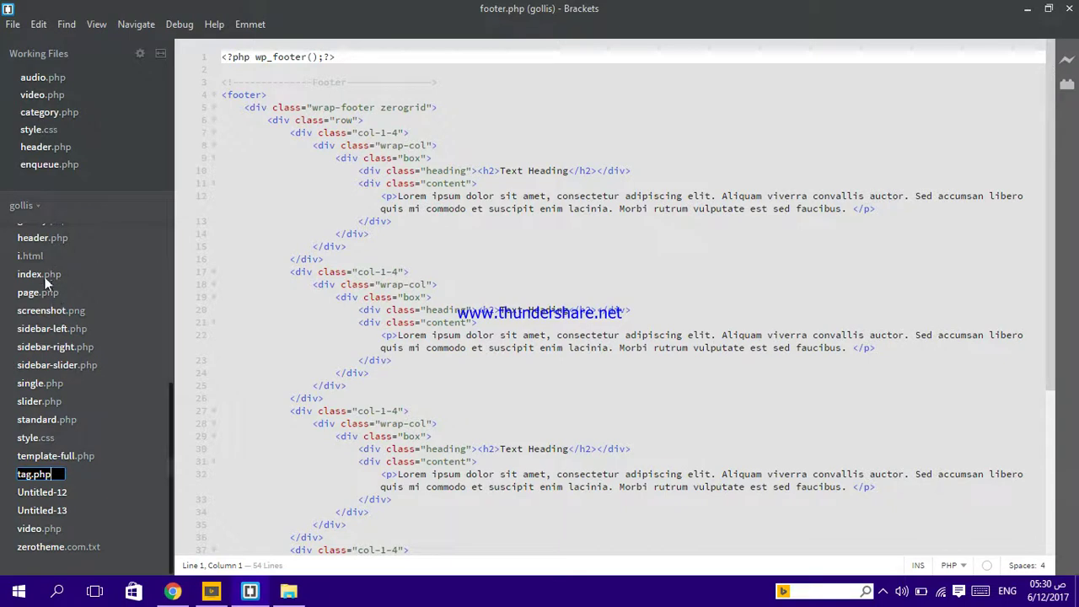
pyautogui.scroll(5, 73, 327)
pyautogui.scroll(5, 73, 327)
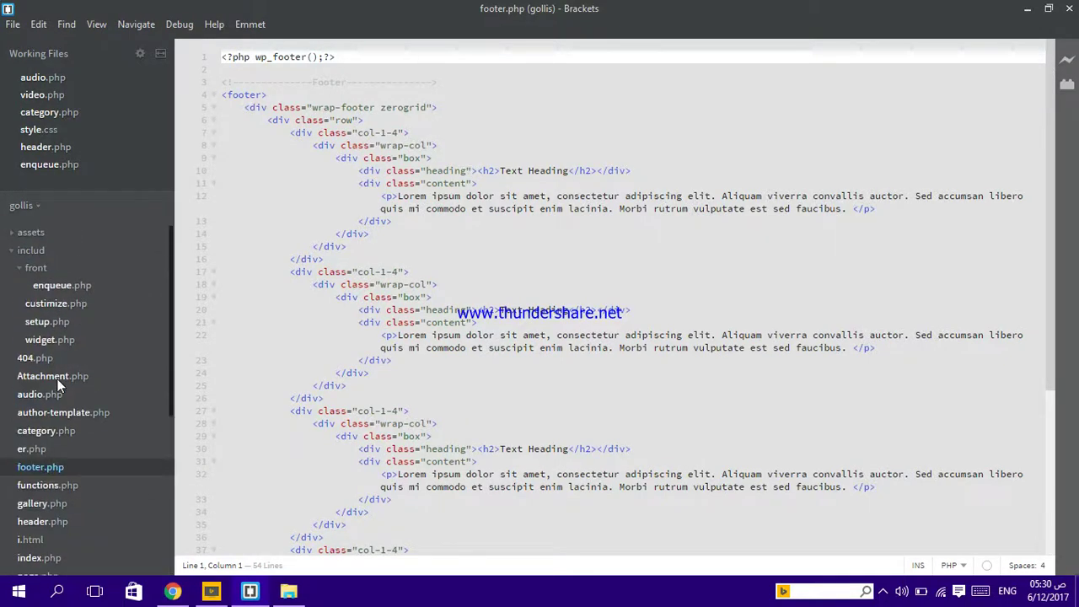
pyautogui.click(52, 435)
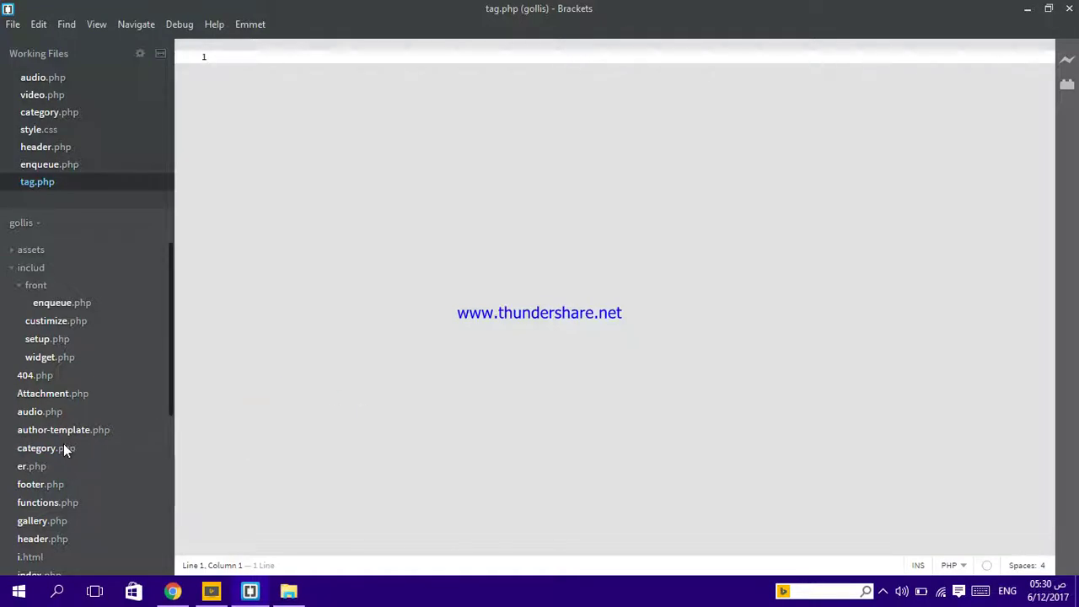
# Copy all of category.php's code into tag.php.
pyautogui.click(63, 447)
pyautogui.click(330, 360)
pyautogui.hotkey('ctrl', 'a')
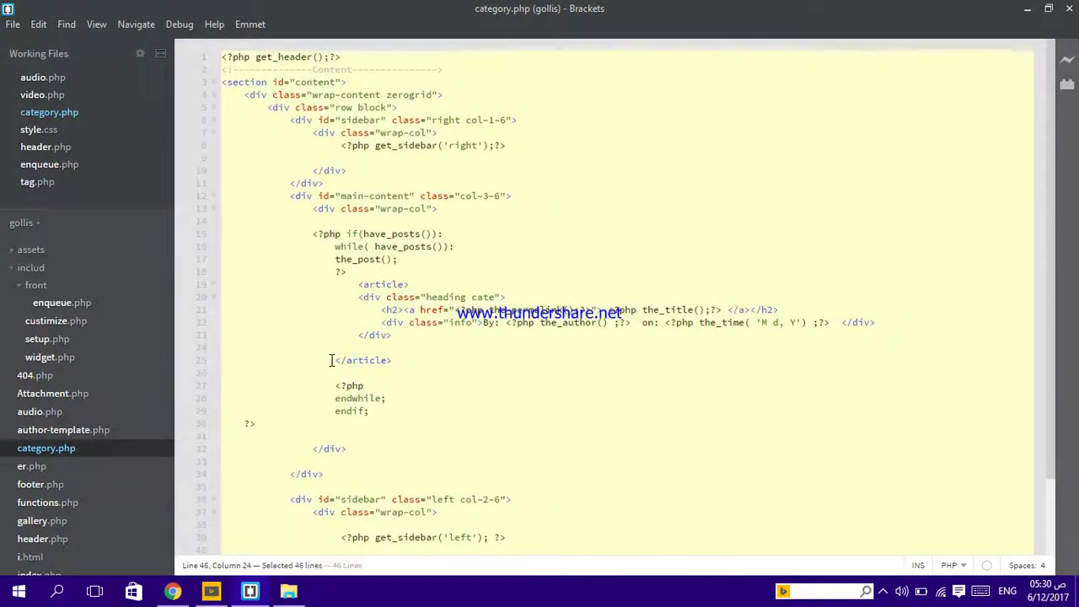
pyautogui.click(59, 179)
pyautogui.click(308, 195)
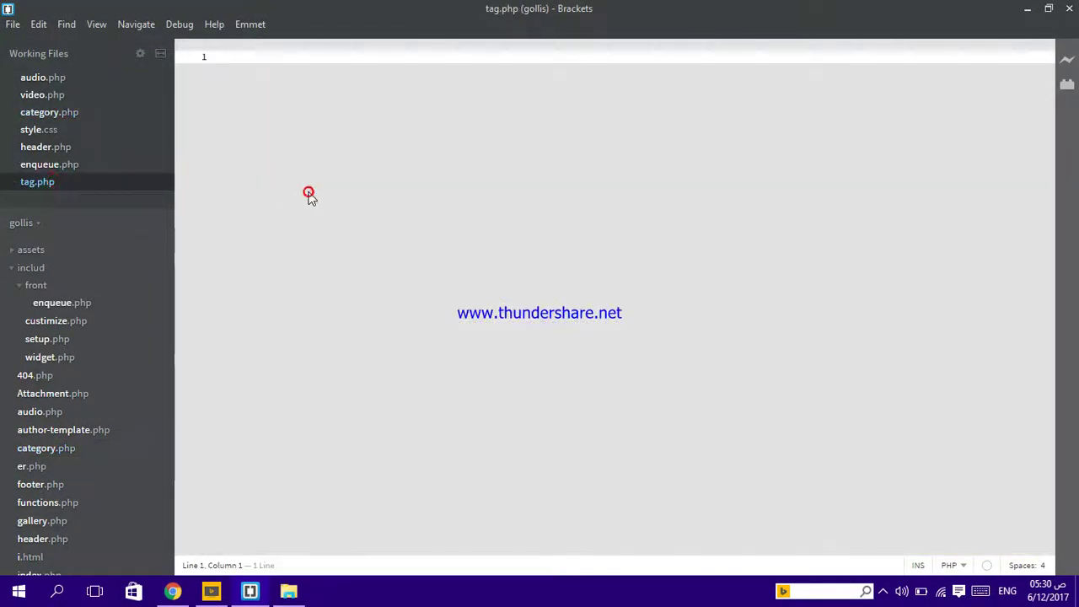
pyautogui.hotkey('ctrl', 'v')
pyautogui.scroll(3, 393, 229)
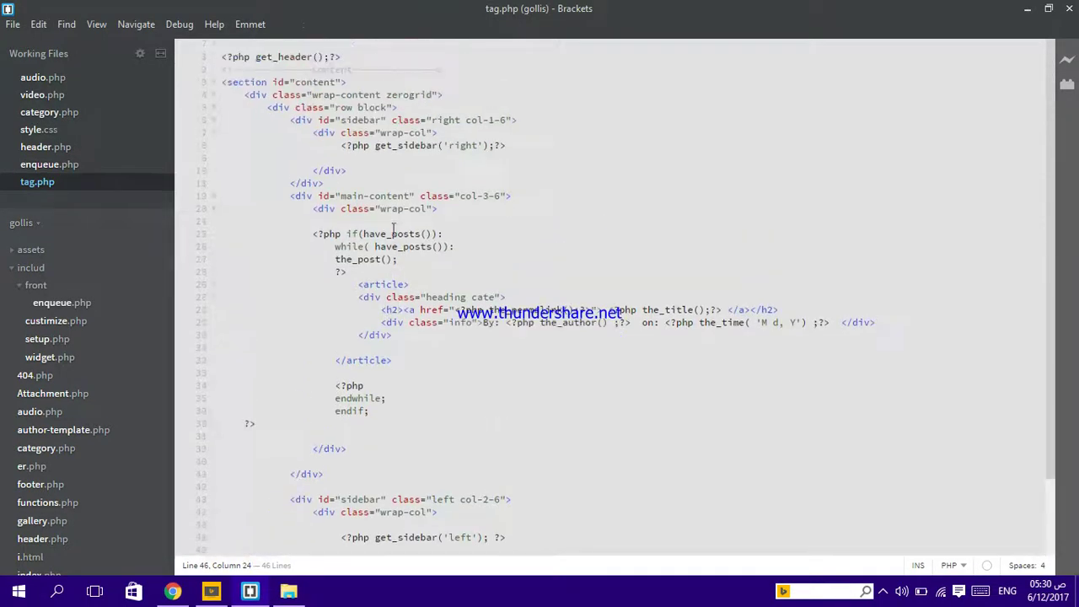
# Add an <h1><?php the_tags(); ?></h1> heading on line 14 and save tag.php.
pyautogui.click(396, 150)
pyautogui.click(377, 197)
pyautogui.click(381, 259)
pyautogui.click(410, 221)
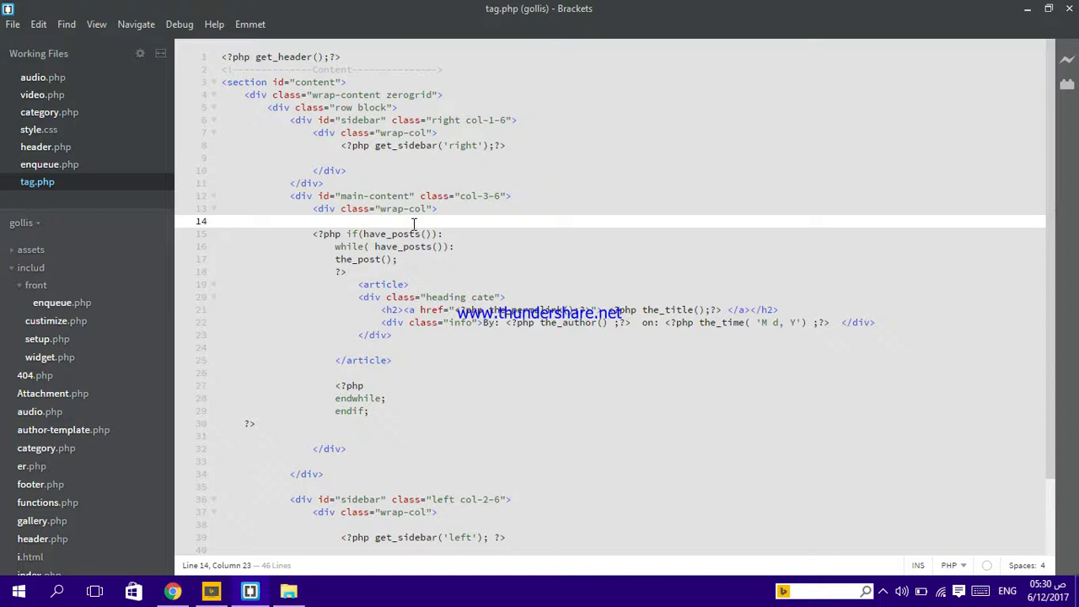
pyautogui.write('<')
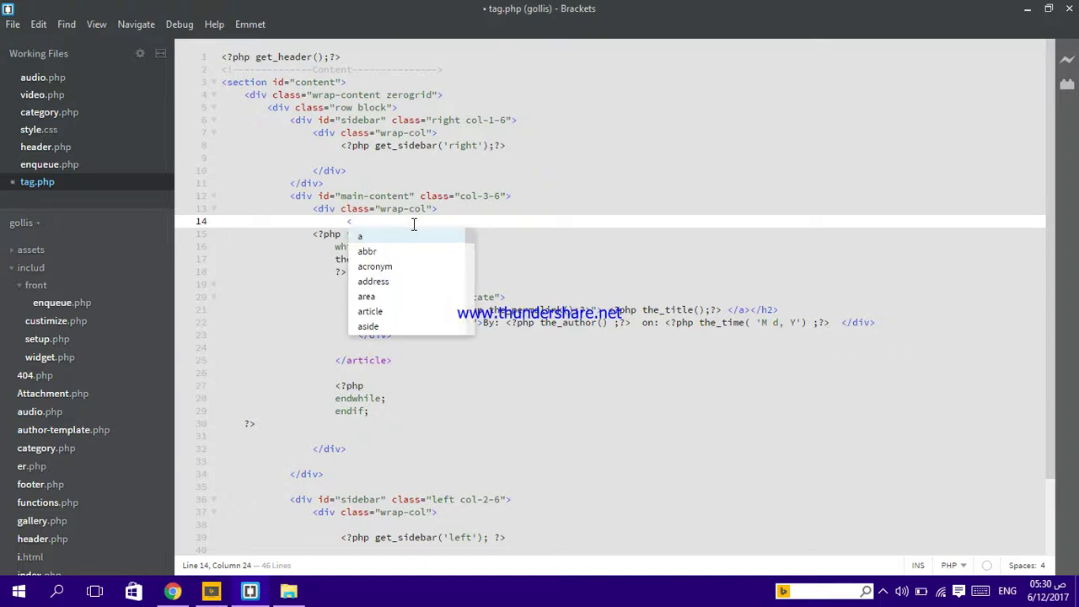
pyautogui.write('h1')
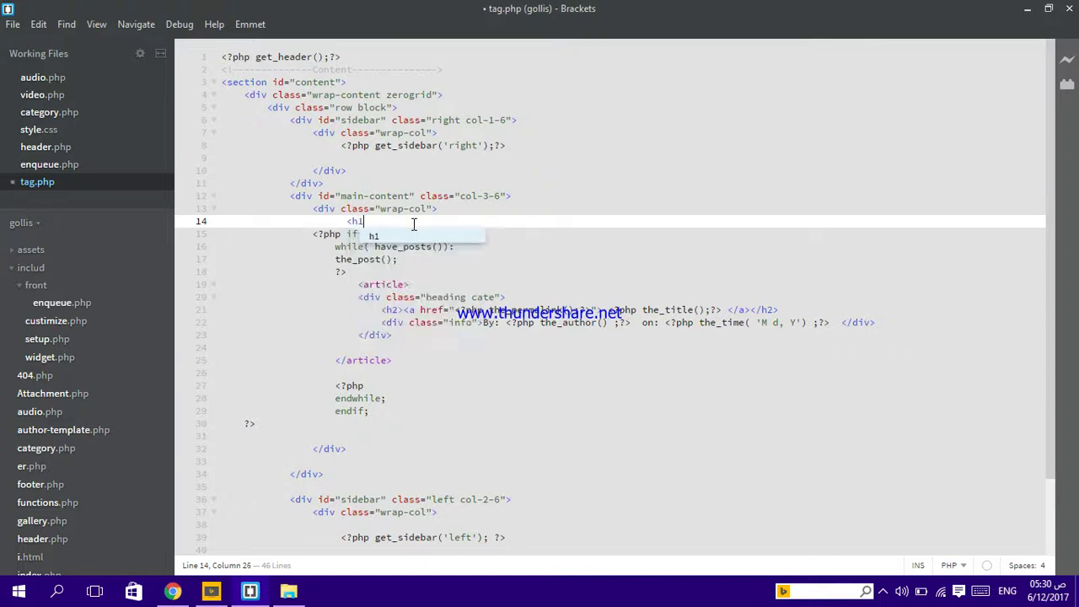
pyautogui.write('></h1> ')
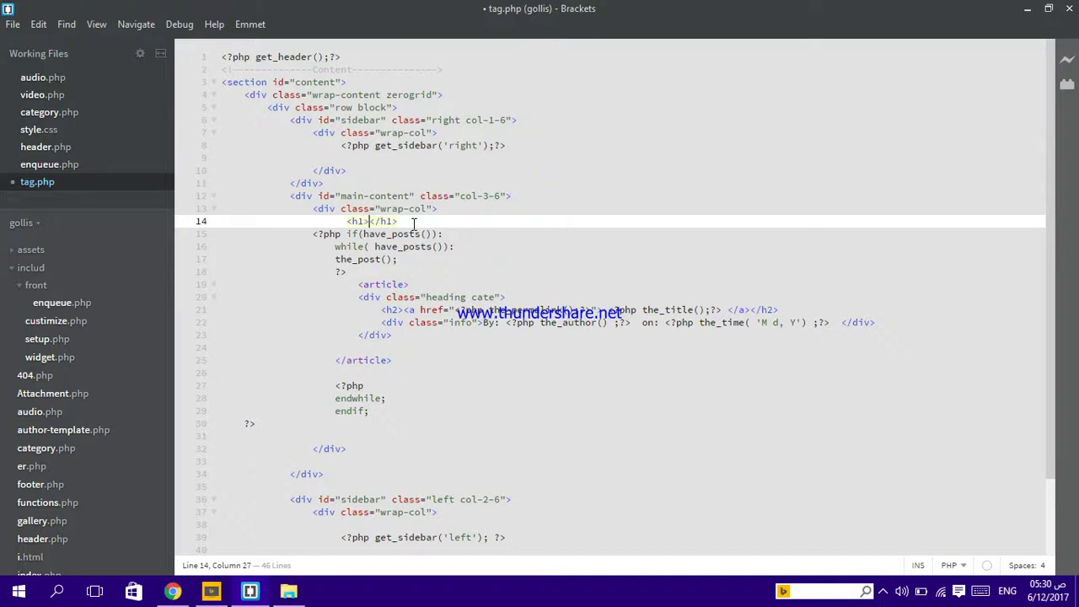
pyautogui.write('<')
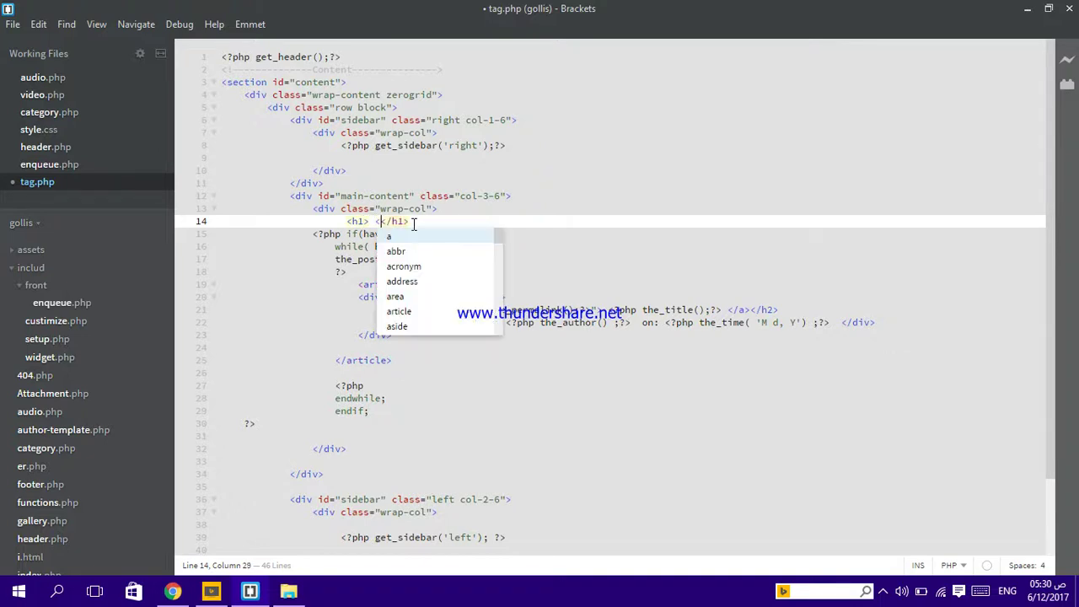
pyautogui.write('?php the')
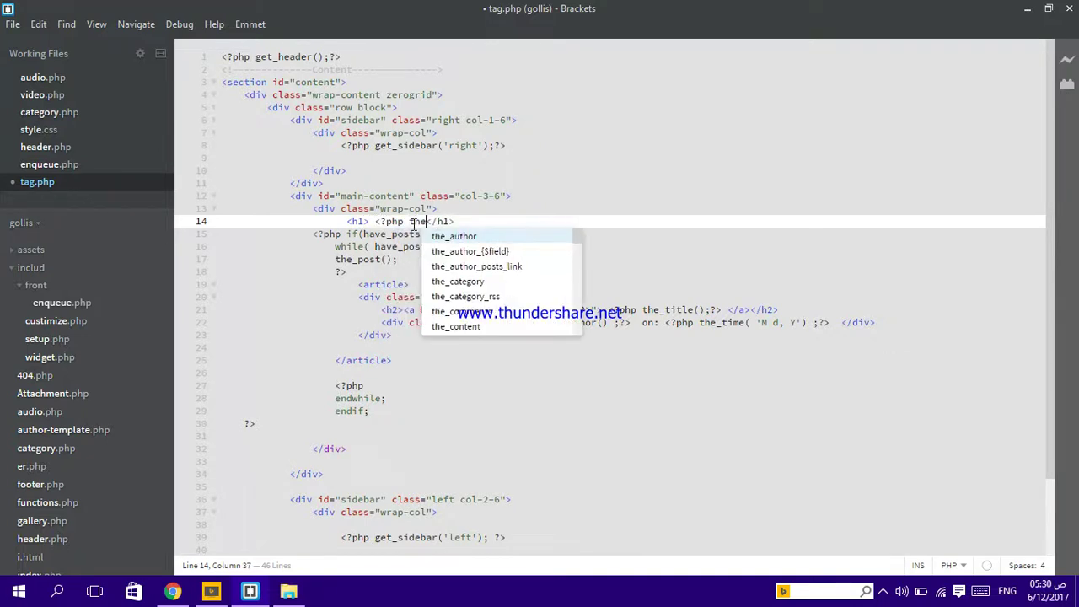
pyautogui.write('_tag')
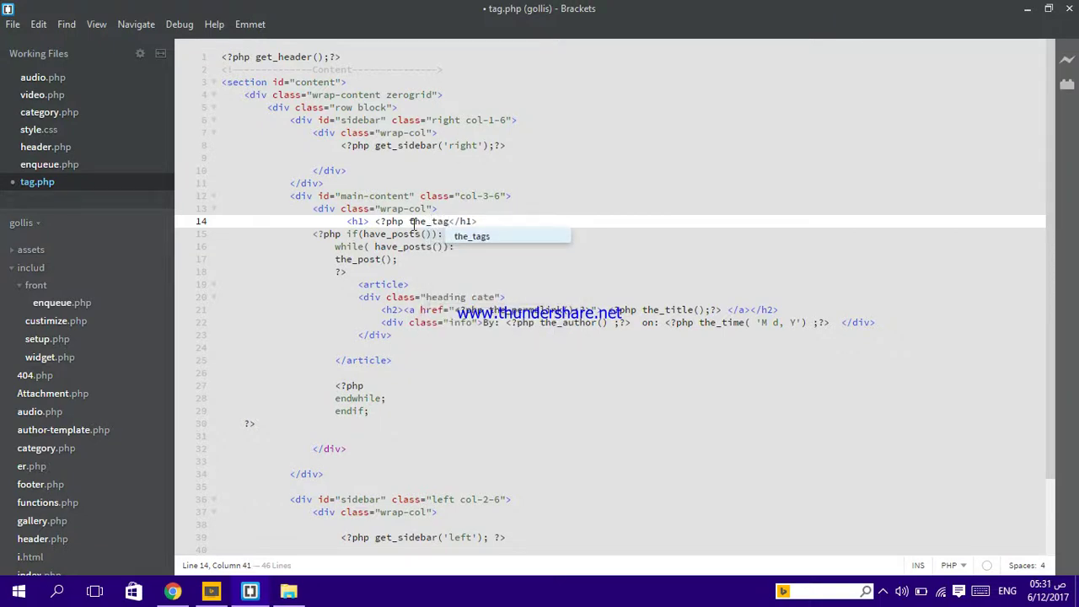
pyautogui.click(488, 235)
pyautogui.write('s();')
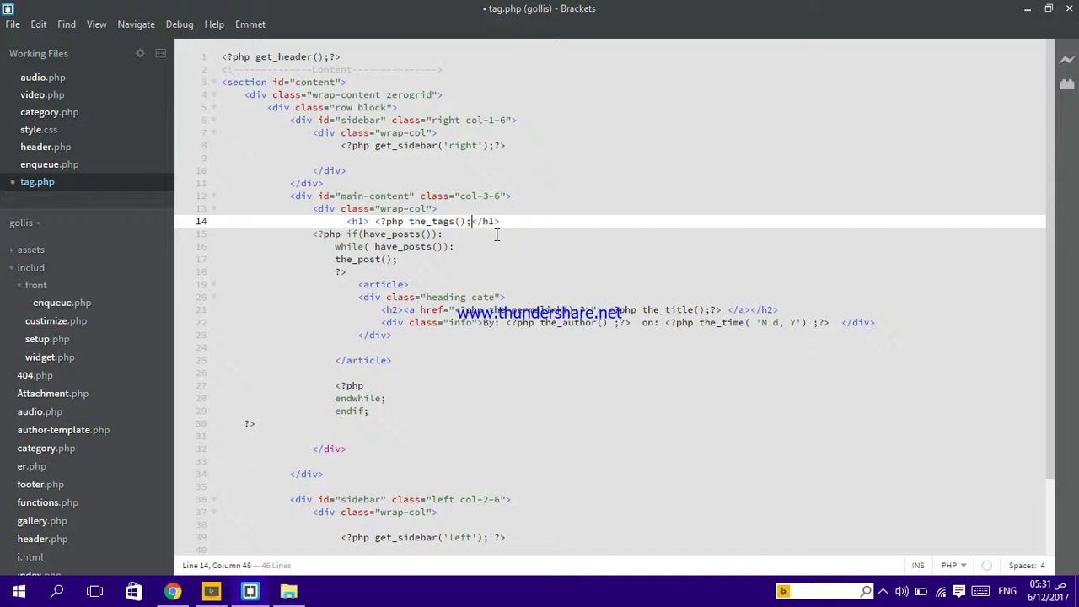
pyautogui.write('?>')
pyautogui.hotkey('ctrl', 's')
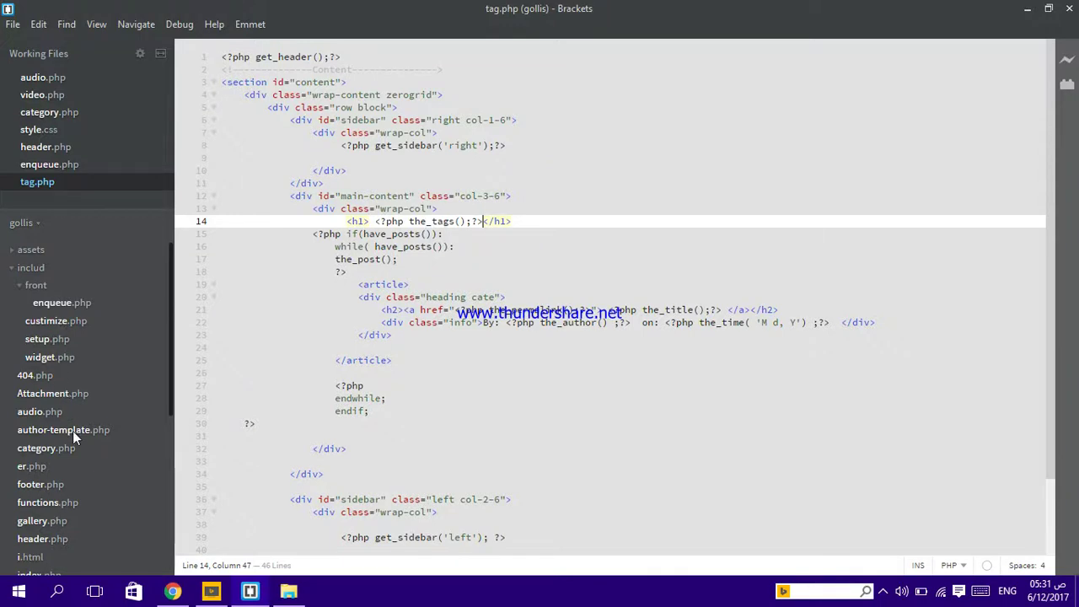
# Add an <h1> heading printing the_category() on line 14 of category.php and save it.
pyautogui.click(62, 455)
pyautogui.hotkey('ctrl', 'a')
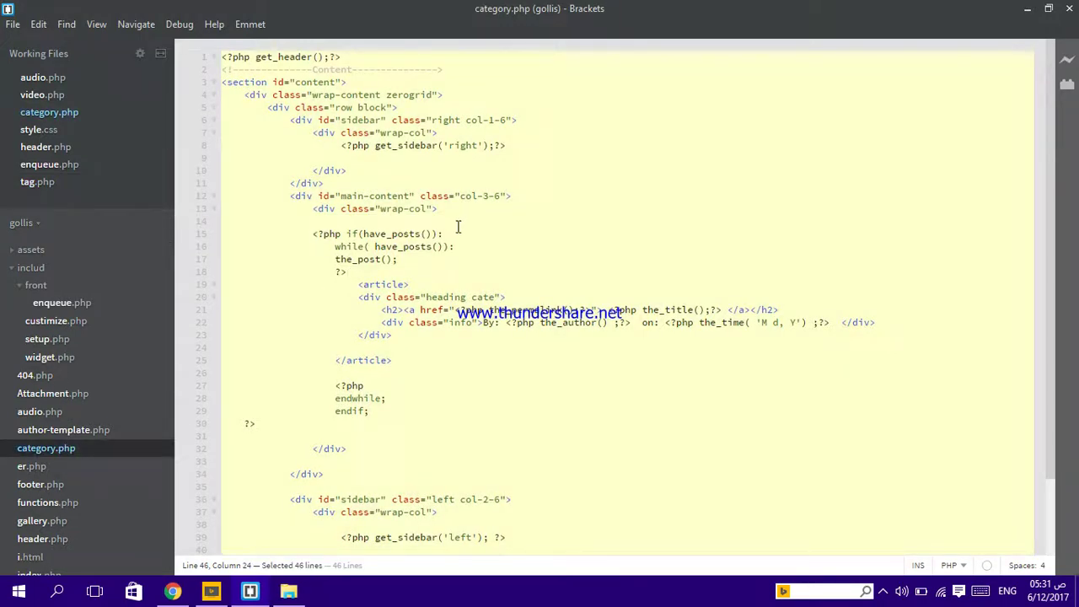
pyautogui.click(458, 226)
pyautogui.write('<')
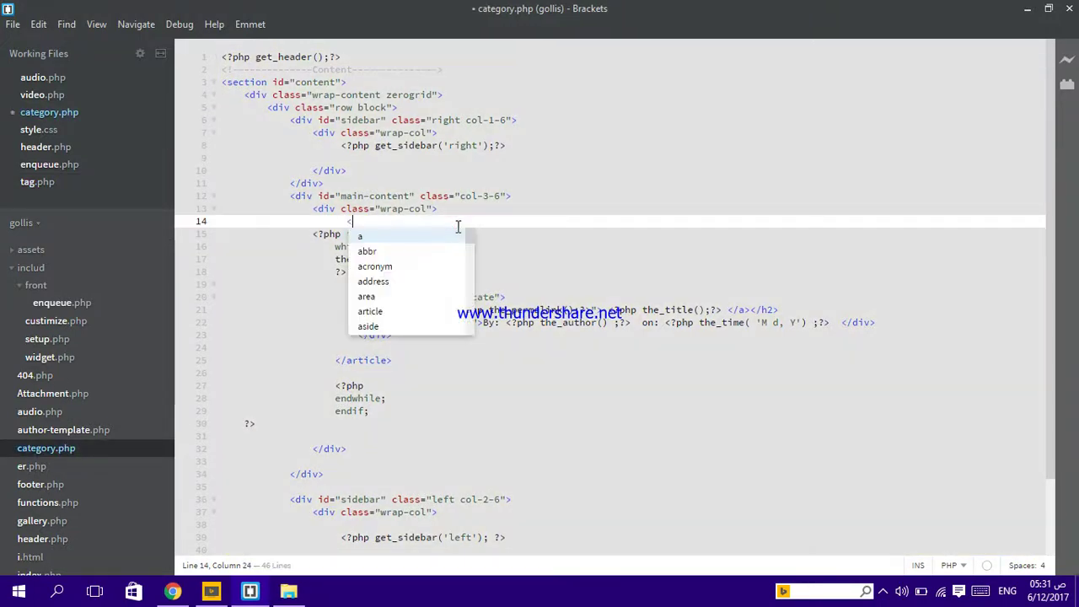
pyautogui.write('?')
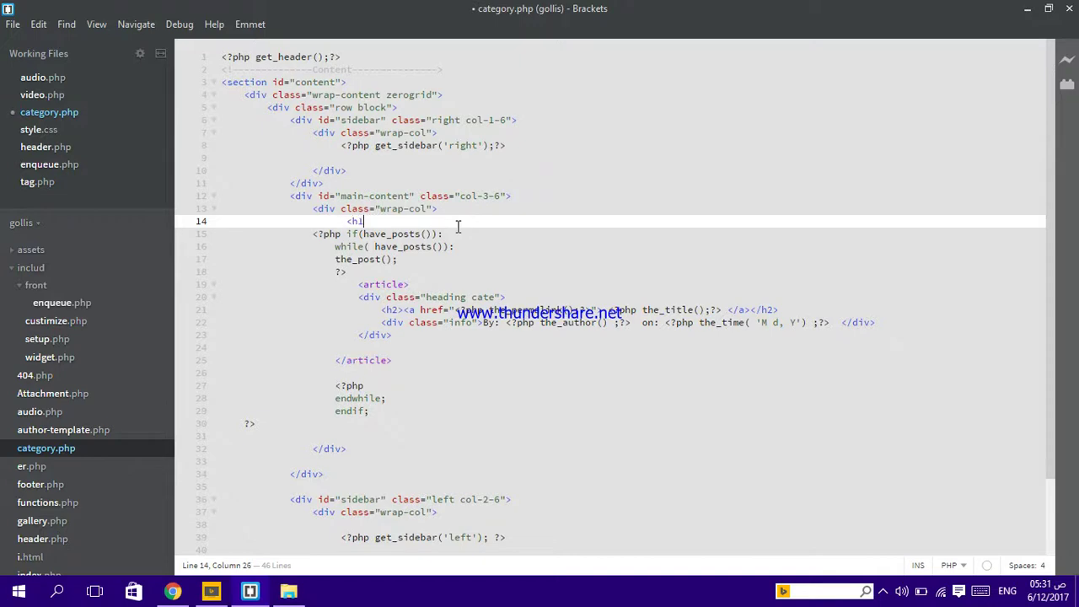
pyautogui.write('<?')
pyautogui.write('php the_c')
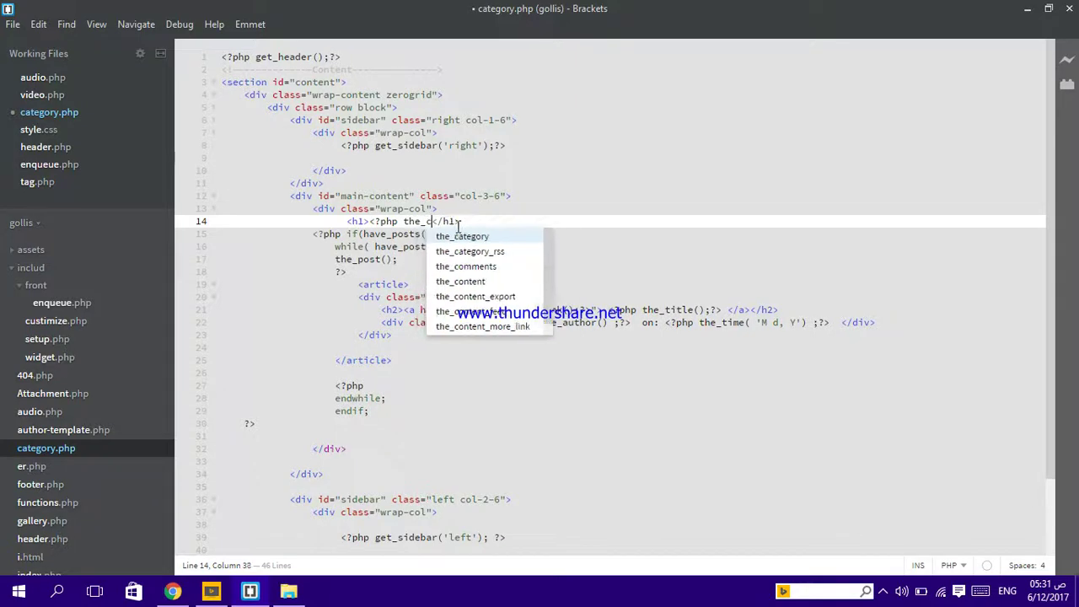
pyautogui.write('ate')
pyautogui.click(469, 239)
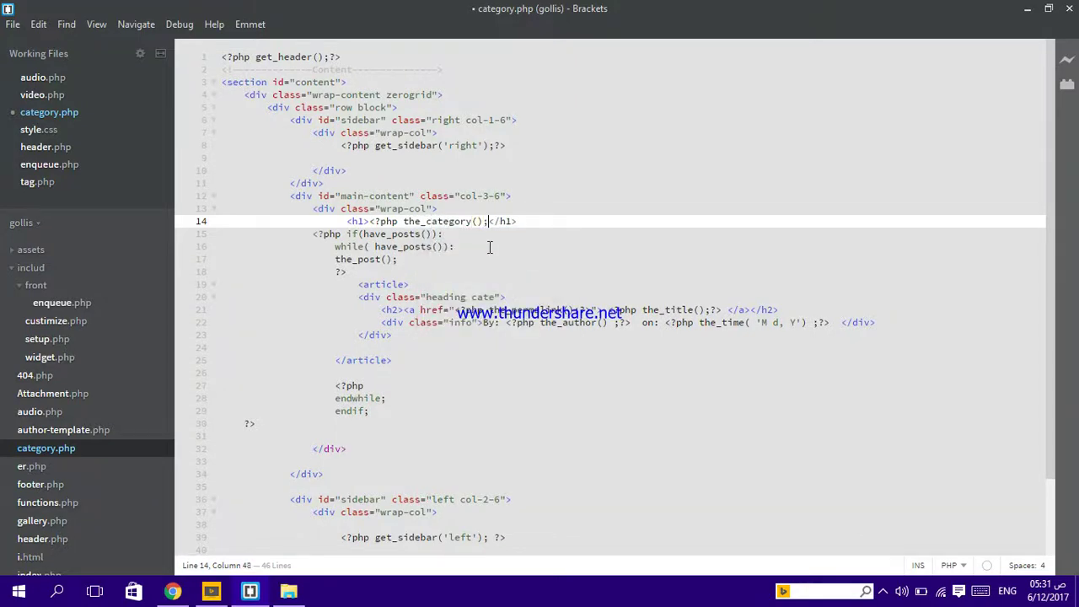
pyautogui.hotkey('ctrl', 's')
# View the Educations category archive in Chrome to check its new Educations heading.
pyautogui.click(172, 591)
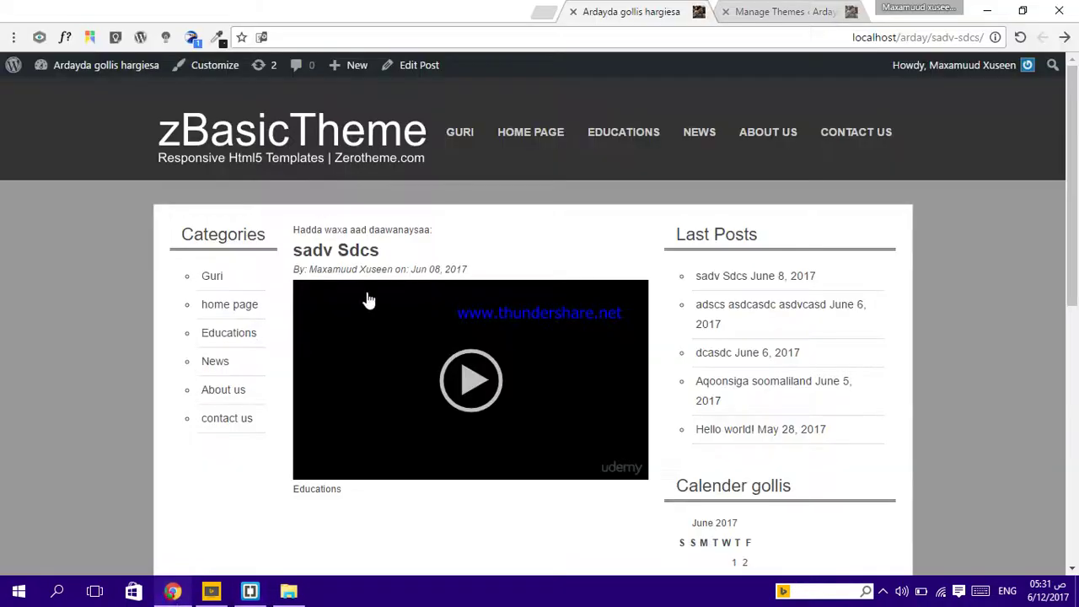
pyautogui.click(596, 145)
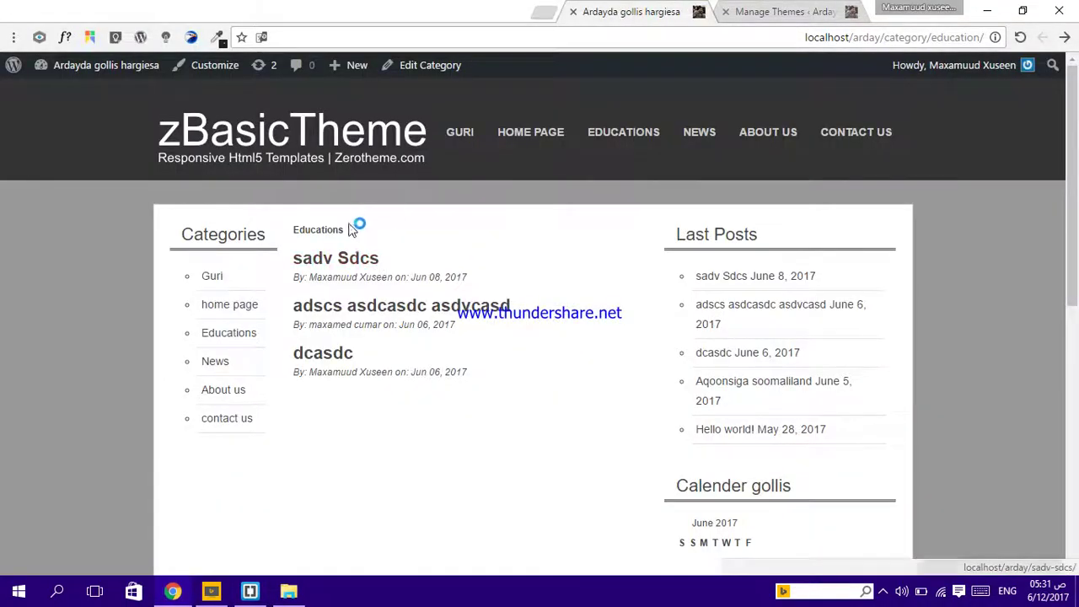
pyautogui.moveTo(350, 228); pyautogui.dragTo(299, 228)
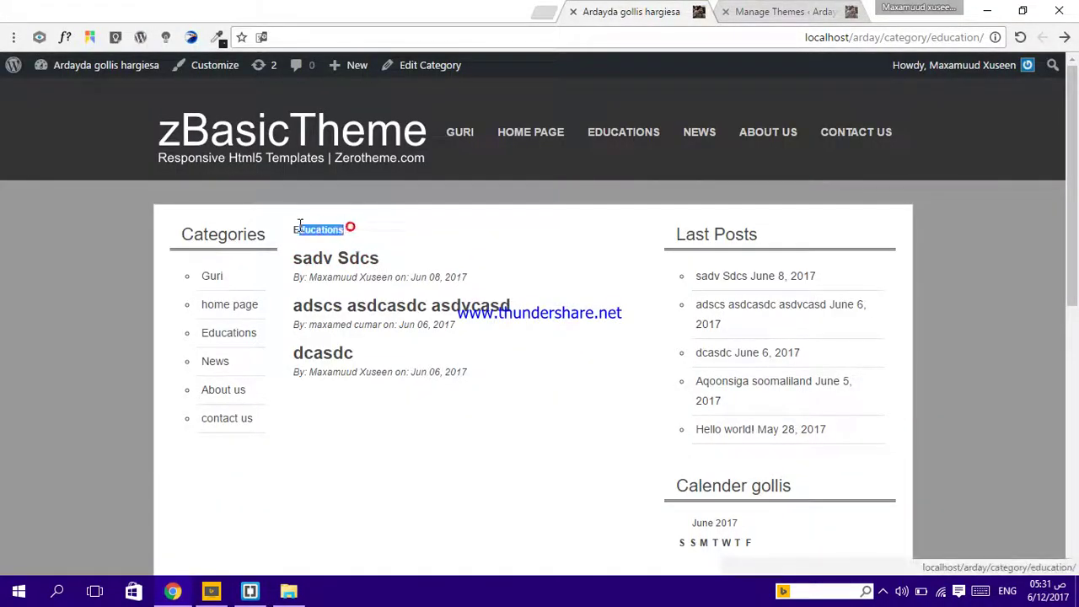
pyautogui.click(338, 233)
pyautogui.moveTo(350, 232); pyautogui.dragTo(293, 229)
pyautogui.click(446, 444)
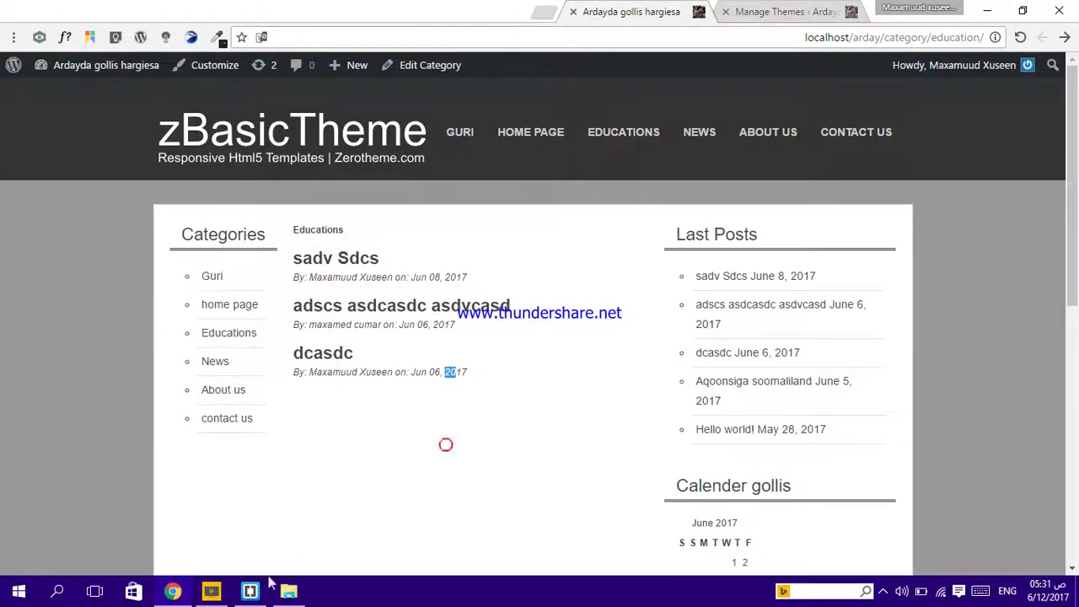
pyautogui.click(251, 590)
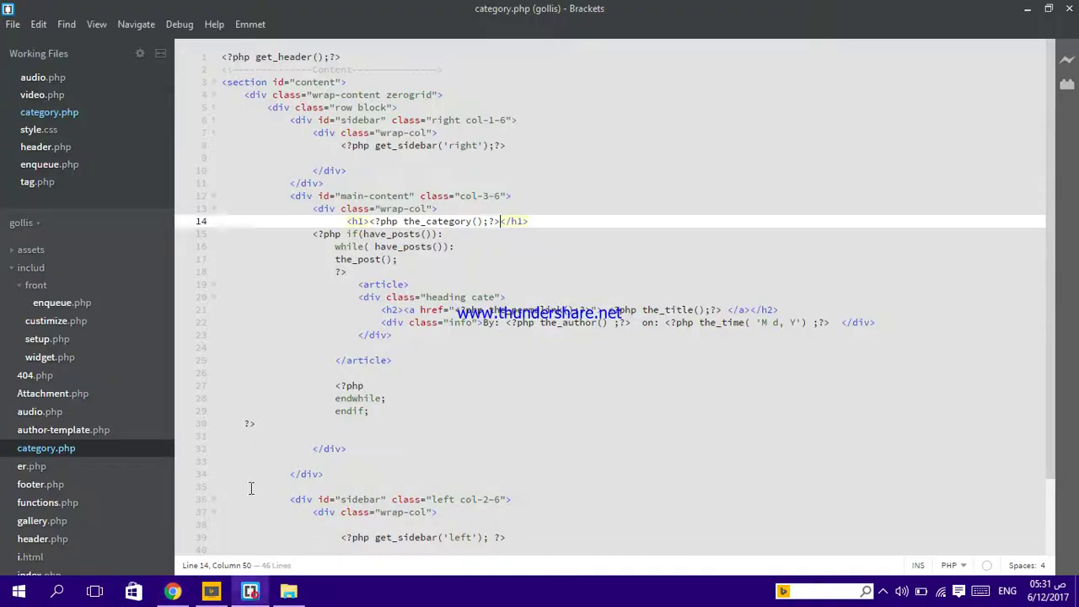
# Remove the stray text from category.php's line-14 heading and save the file.
pyautogui.click(370, 221)
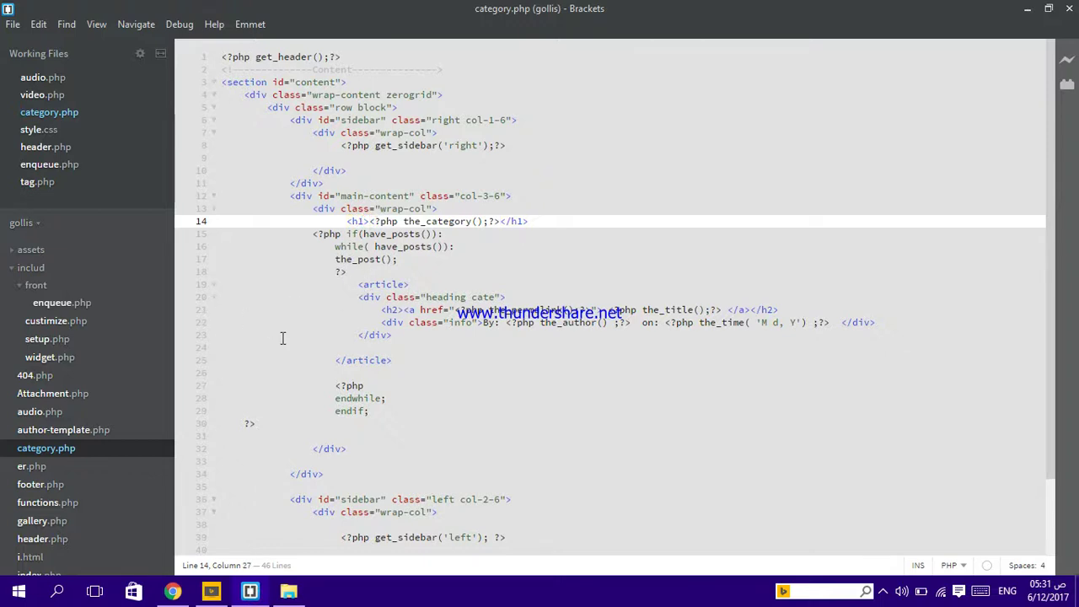
pyautogui.write('y')
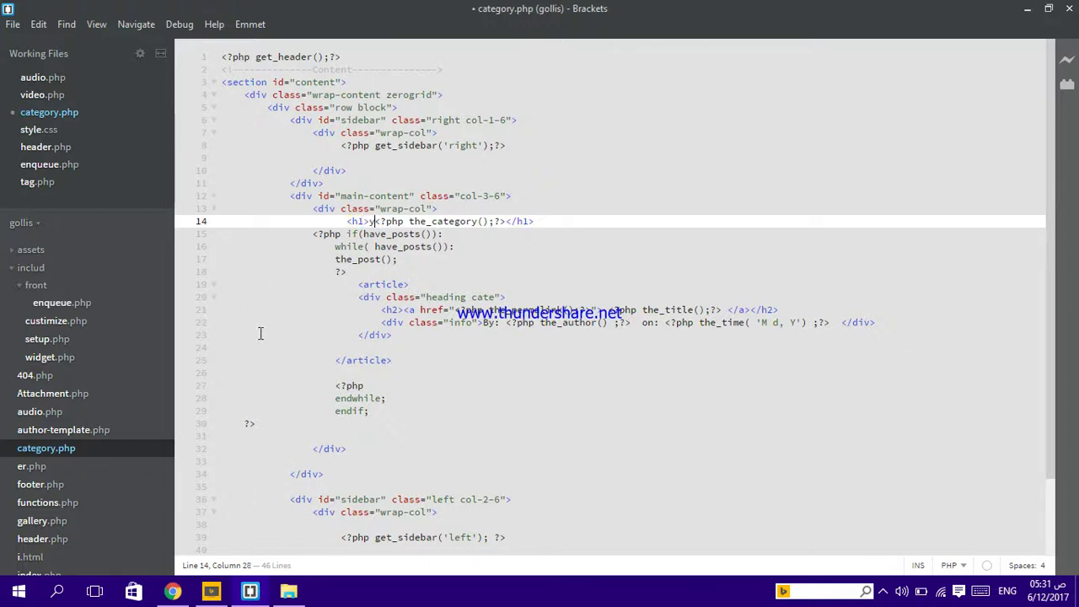
pyautogui.write('ou seletce')
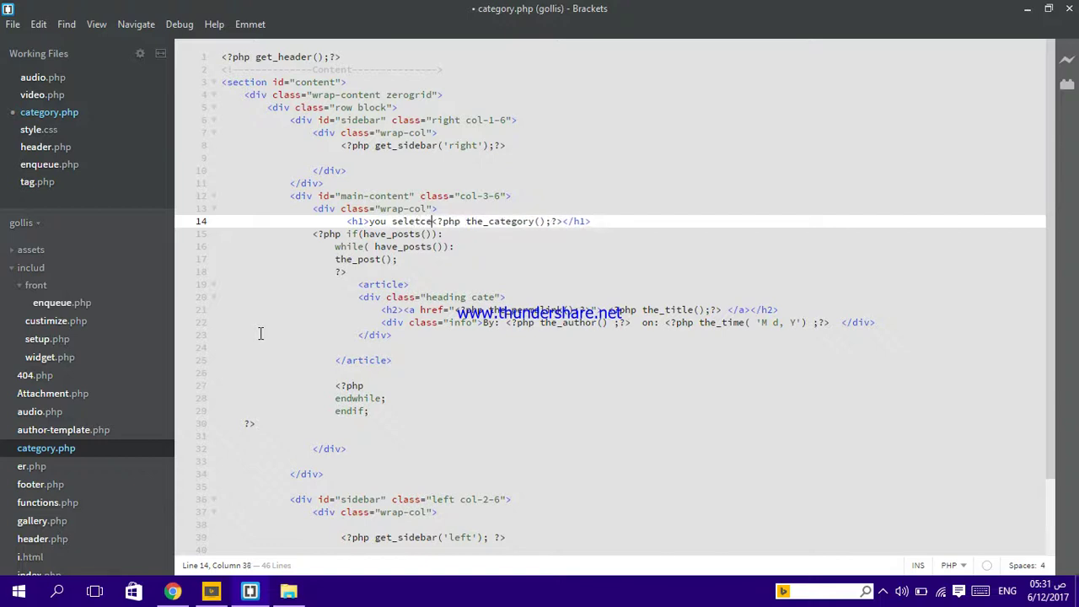
pyautogui.press('BackSpace')
pyautogui.press('BackSpace')
pyautogui.press('BackSpace')
pyautogui.press('BackSpace')
pyautogui.press('BackSpace')
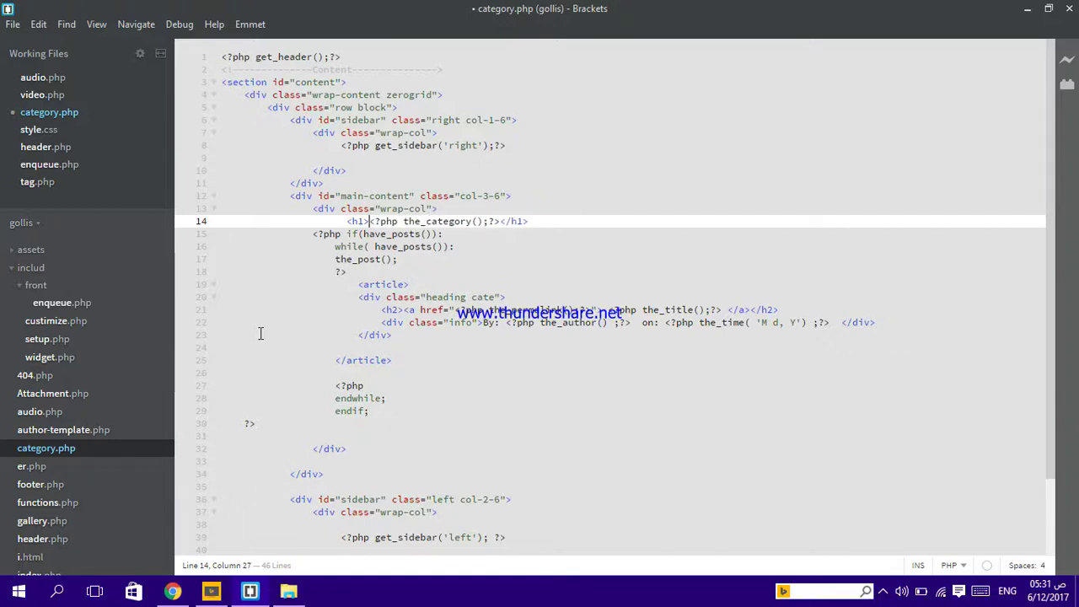
pyautogui.press('BackSpace')
pyautogui.write('>')
pyautogui.hotkey('ctrl', 's')
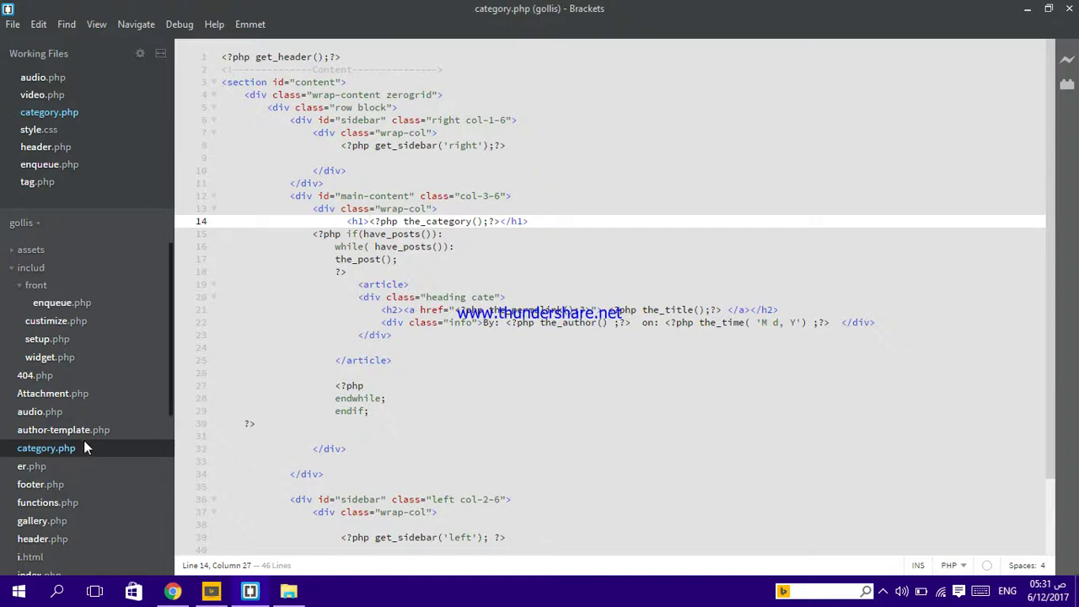
# Highlight the heading code, then bring up the WordPress admin Themes page in Chrome.
pyautogui.moveTo(532, 222); pyautogui.dragTo(346, 222)
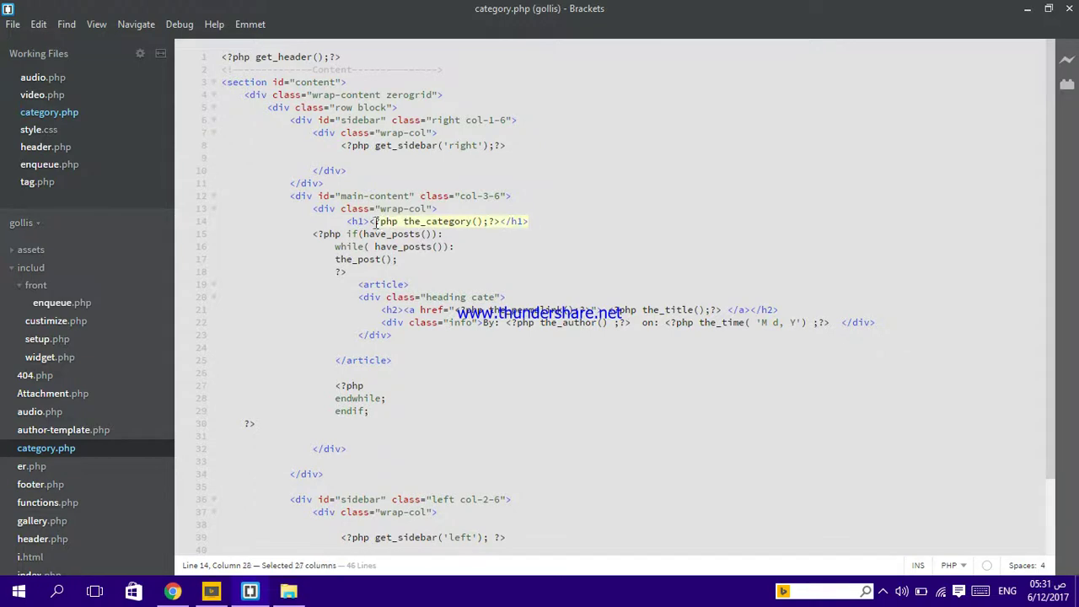
pyautogui.click(442, 310)
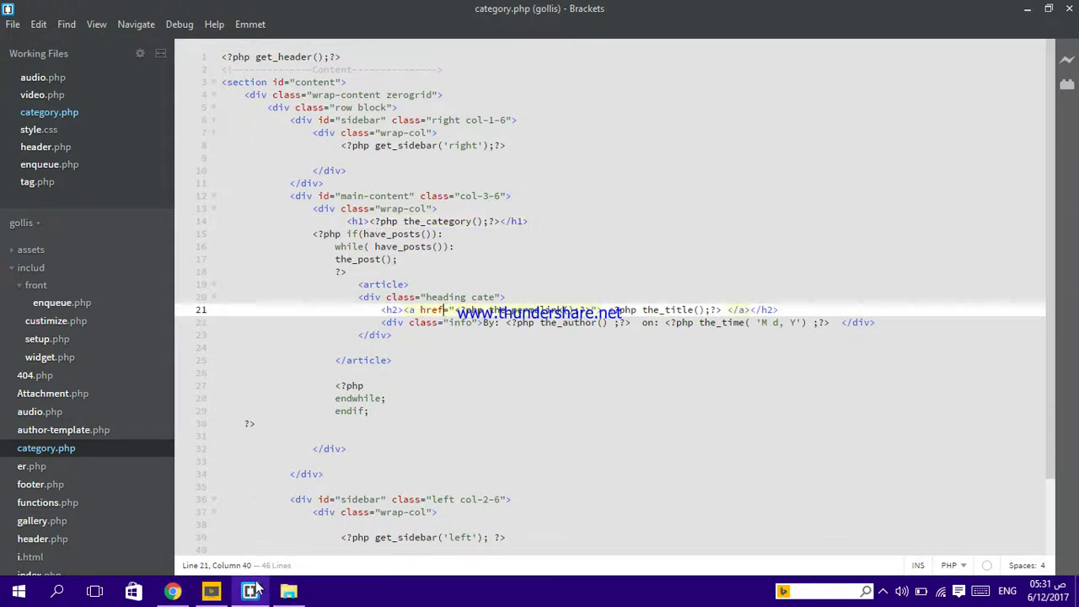
pyautogui.click(172, 591)
pyautogui.click(792, 12)
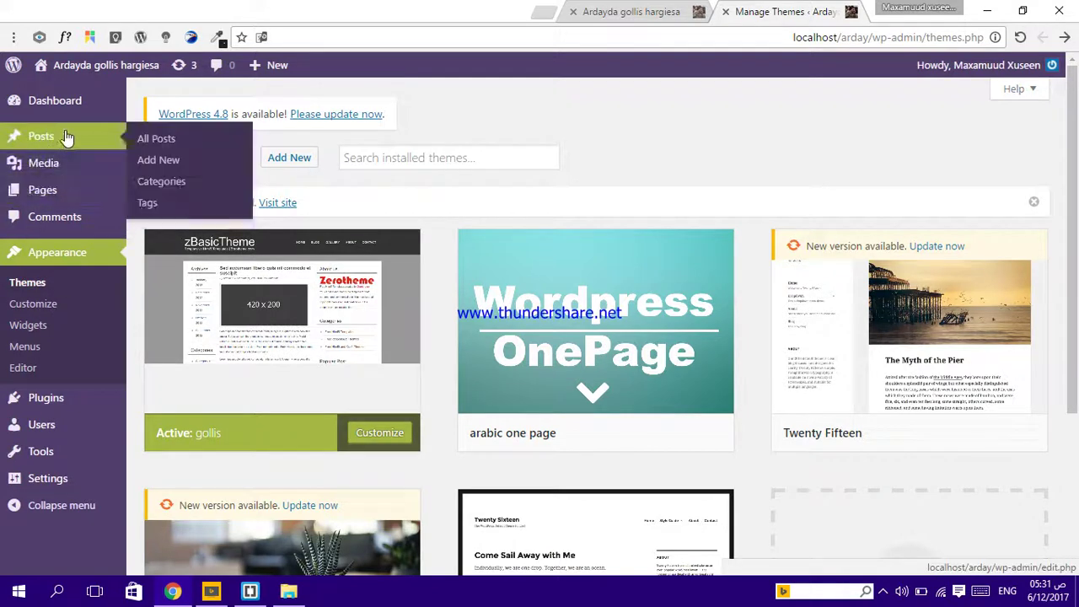
# Add the existing News tag to the 'sadv Sdcs' post and update it.
pyautogui.click(168, 139)
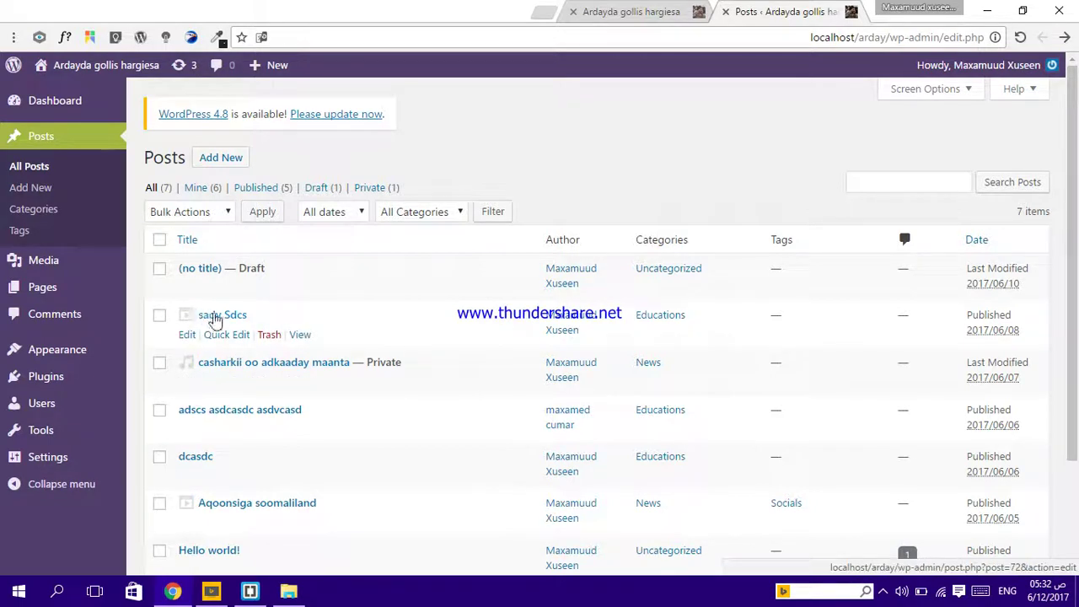
pyautogui.click(218, 315)
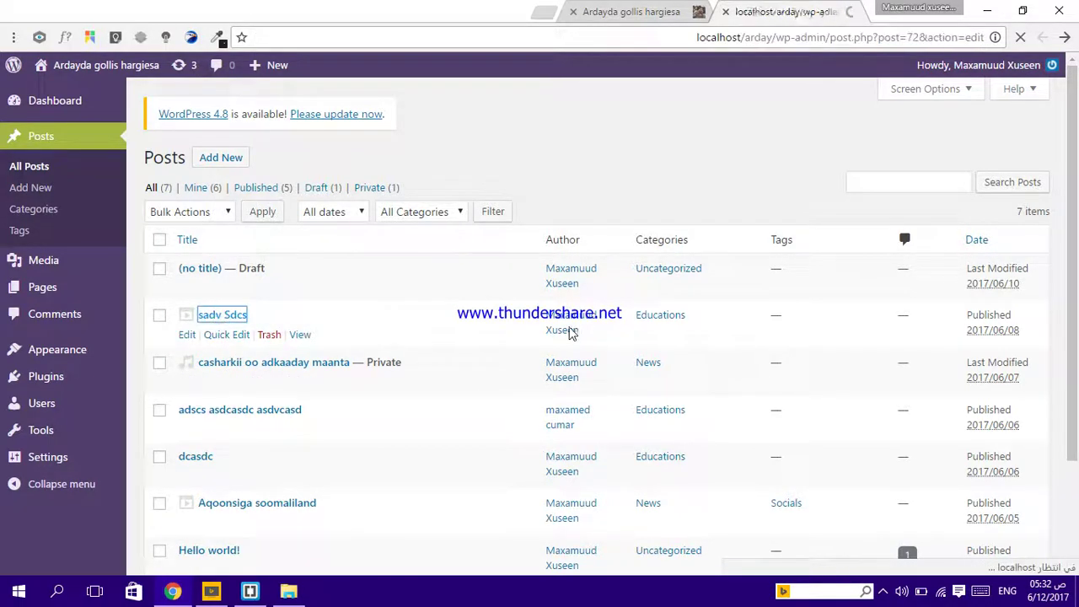
pyautogui.moveTo(1076, 213); pyautogui.dragTo(1076, 329)
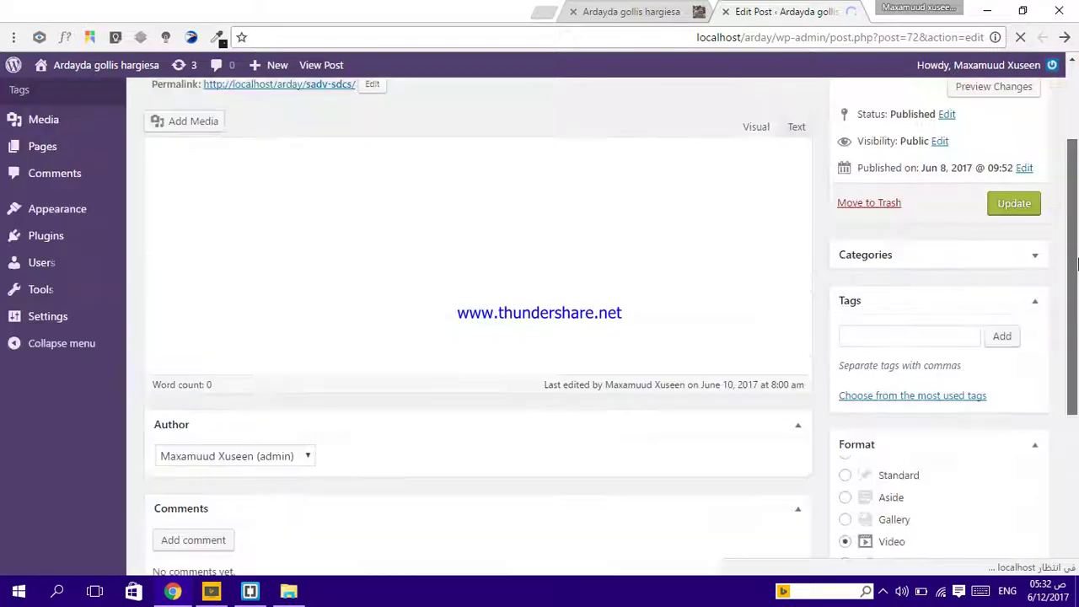
pyautogui.click(945, 327)
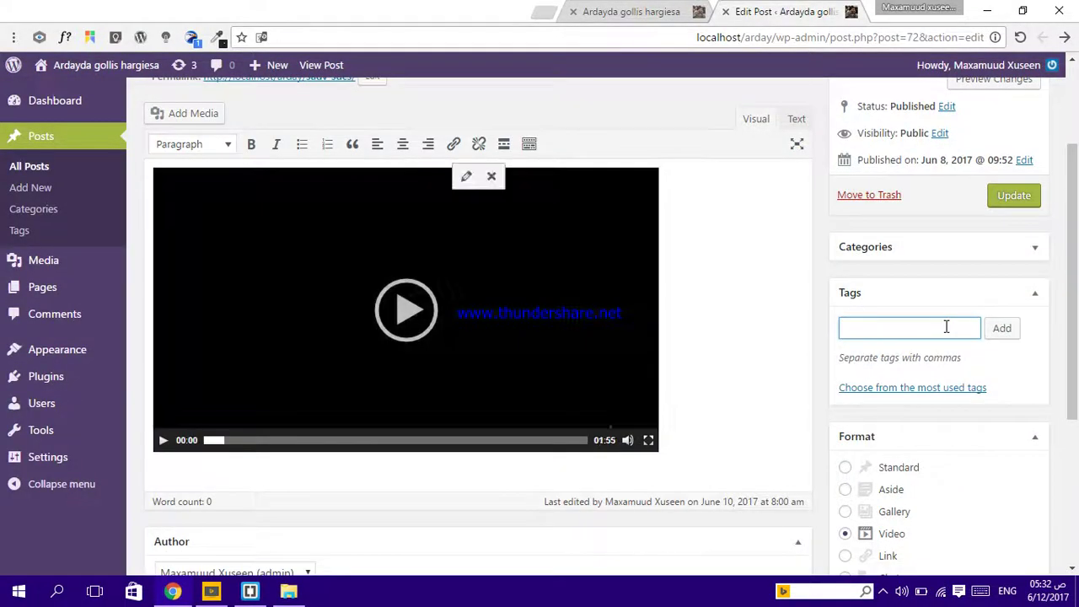
pyautogui.write('new')
pyautogui.click(898, 352)
pyautogui.click(1001, 328)
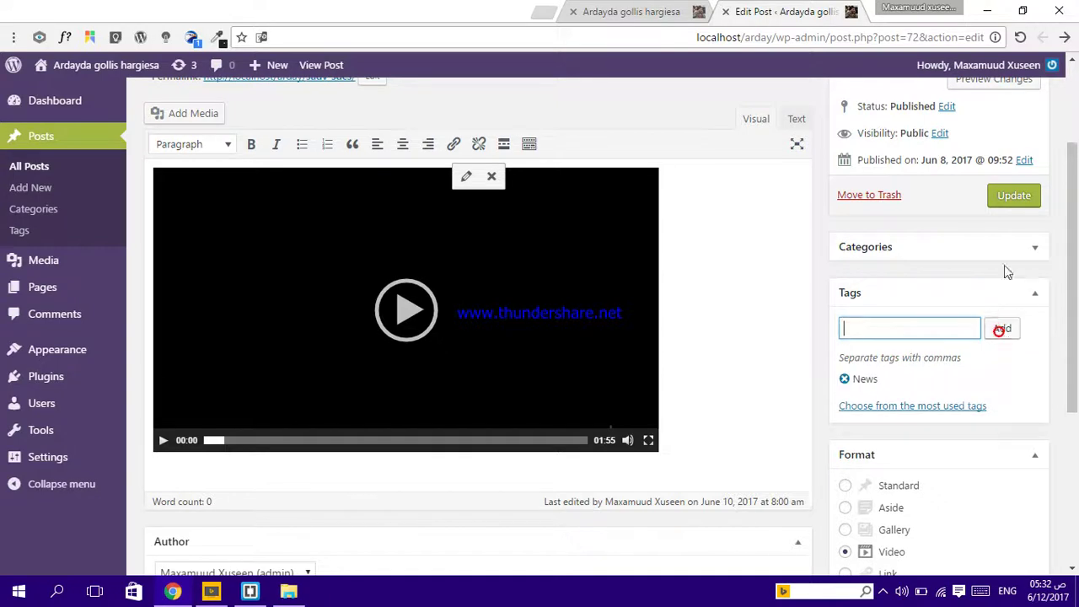
pyautogui.click(1020, 199)
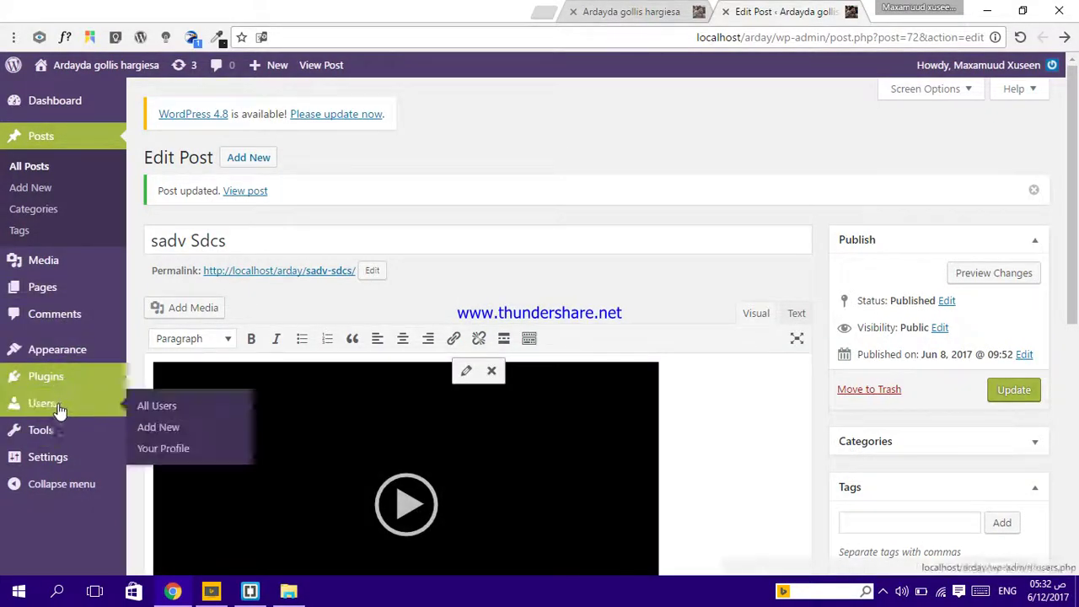
pyautogui.moveTo(57, 349)
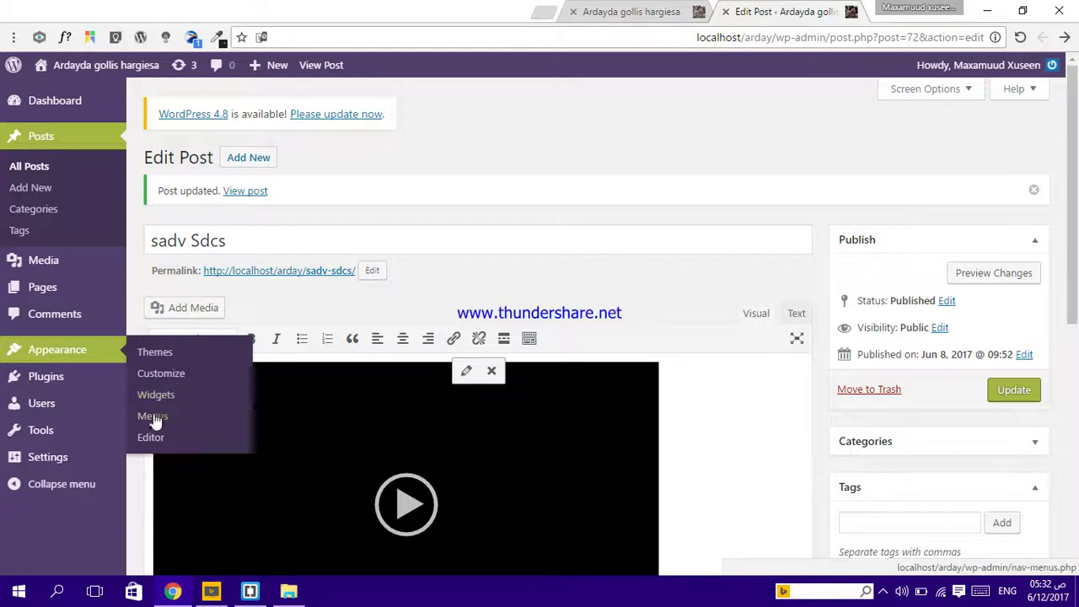
# Remove the home page item from the Top Menu.
pyautogui.click(154, 417)
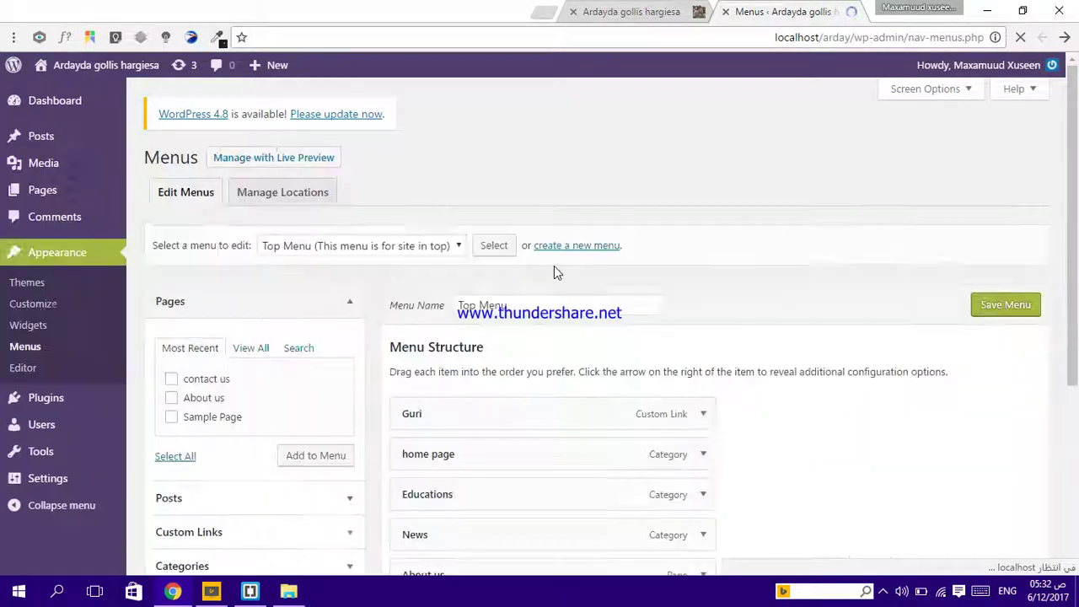
pyautogui.scroll(-3, 573, 342)
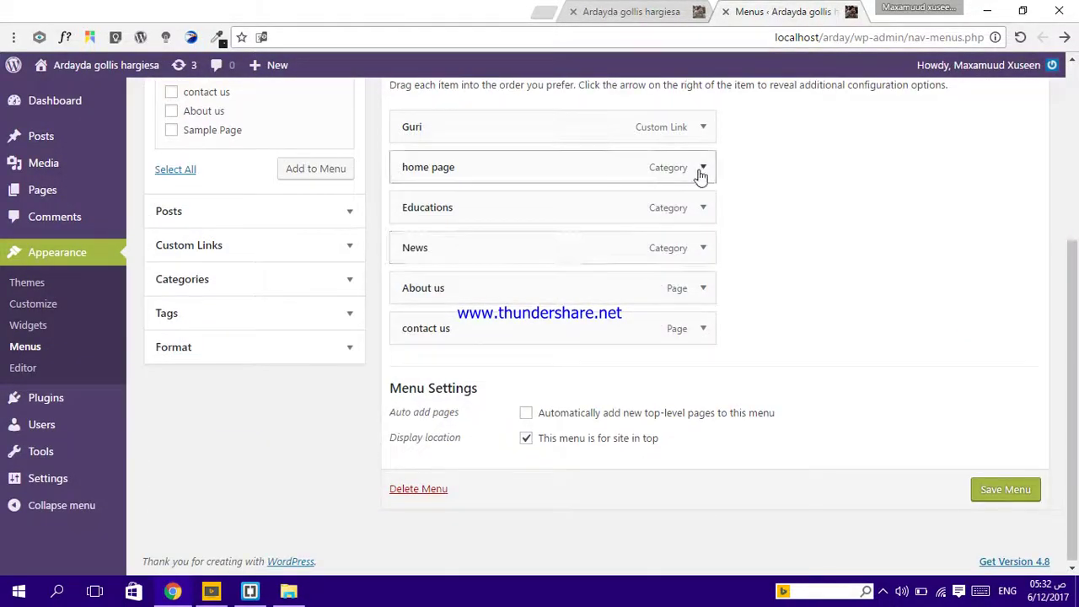
pyautogui.click(700, 167)
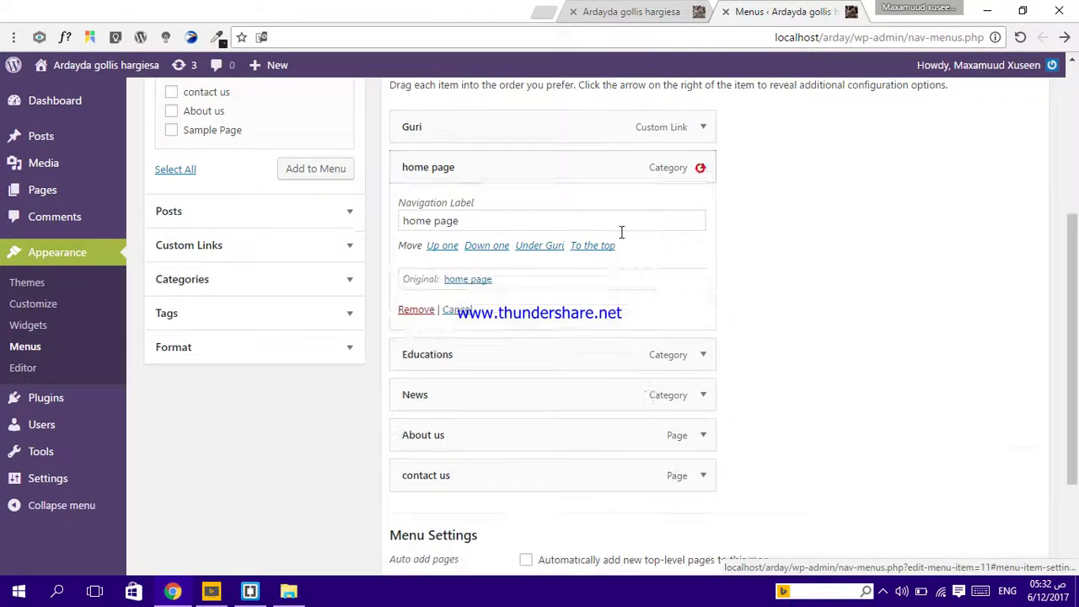
pyautogui.click(421, 310)
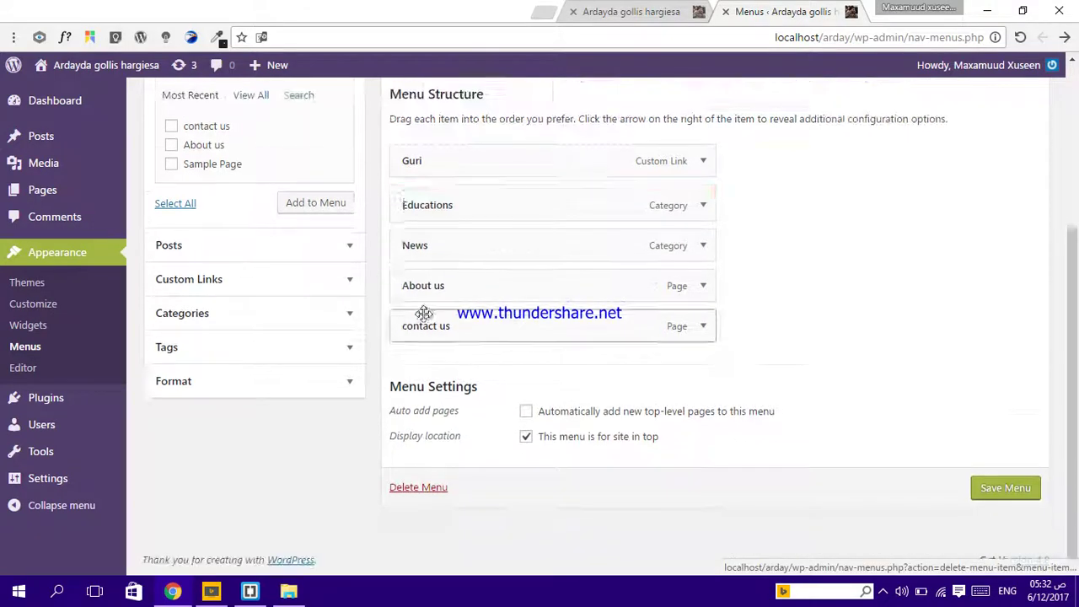
# Add the News tag, remove the News category item, place the tag after Guri, and save.
pyautogui.click(284, 356)
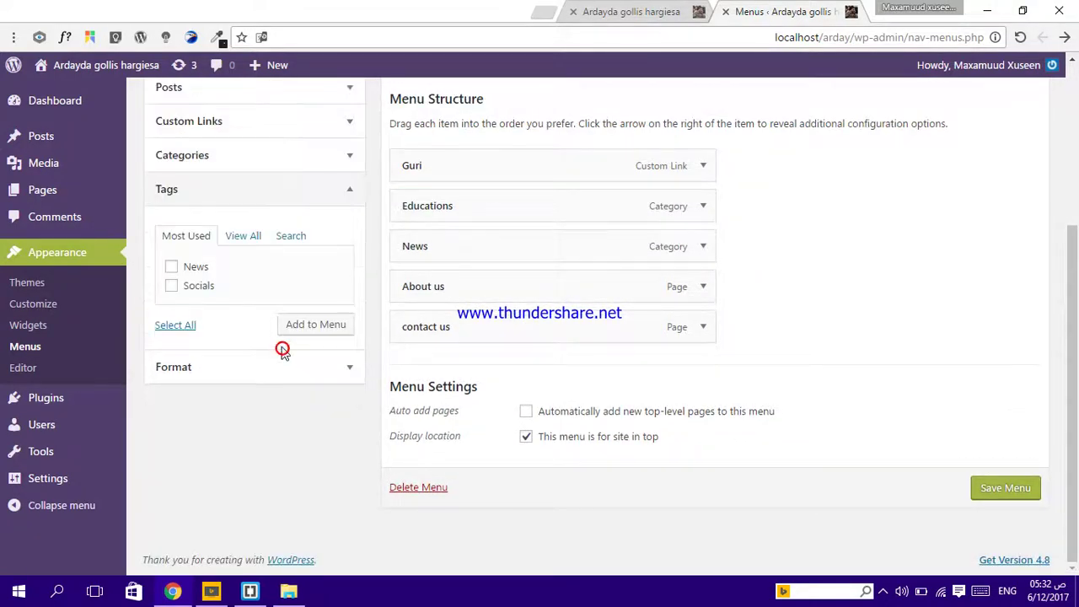
pyautogui.click(170, 267)
pyautogui.click(294, 326)
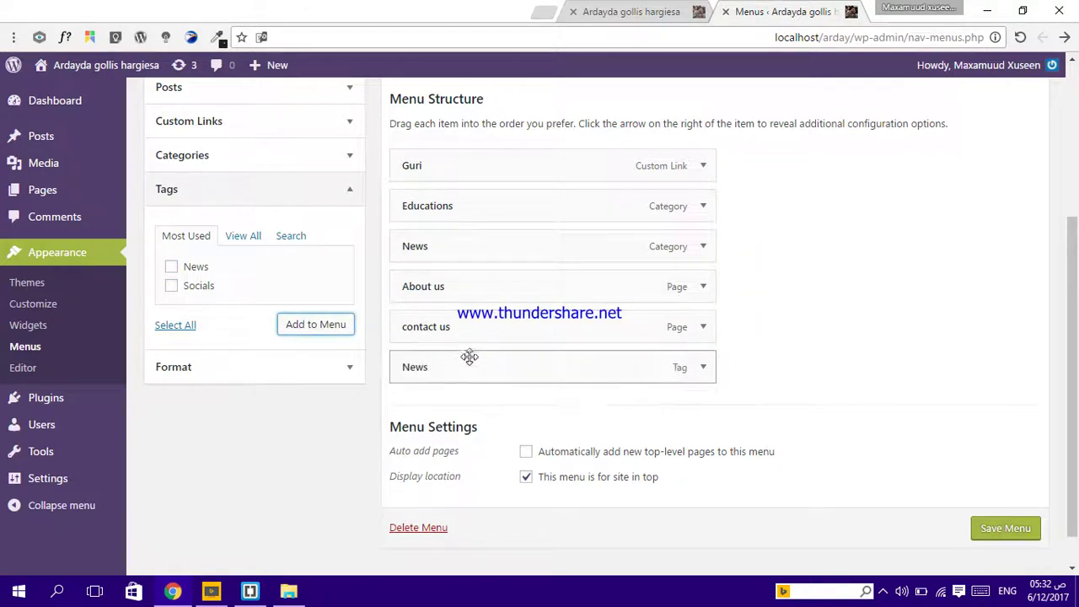
pyautogui.click(700, 246)
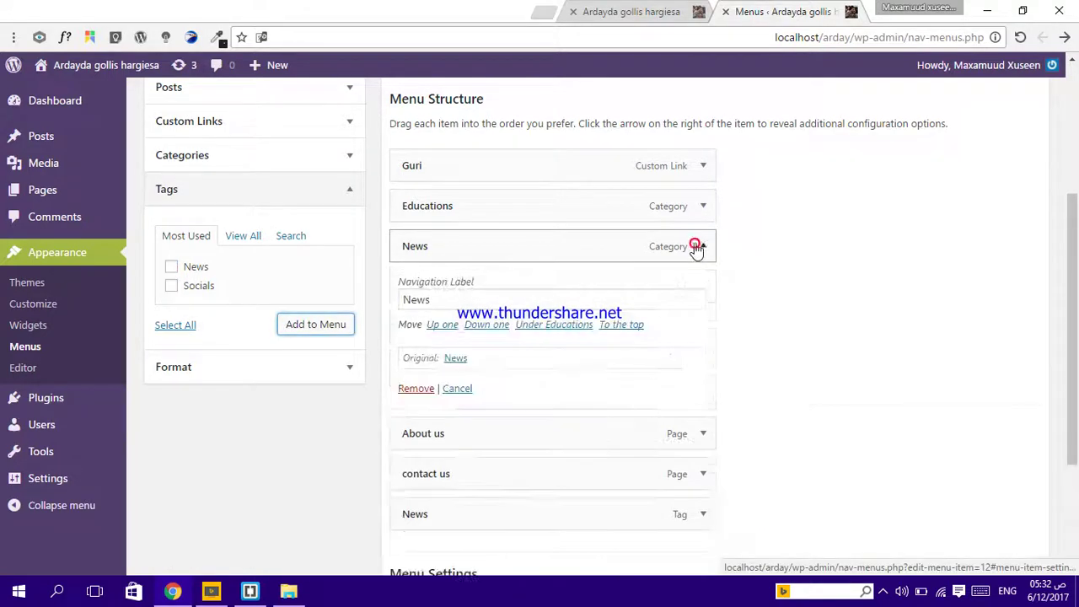
pyautogui.click(416, 389)
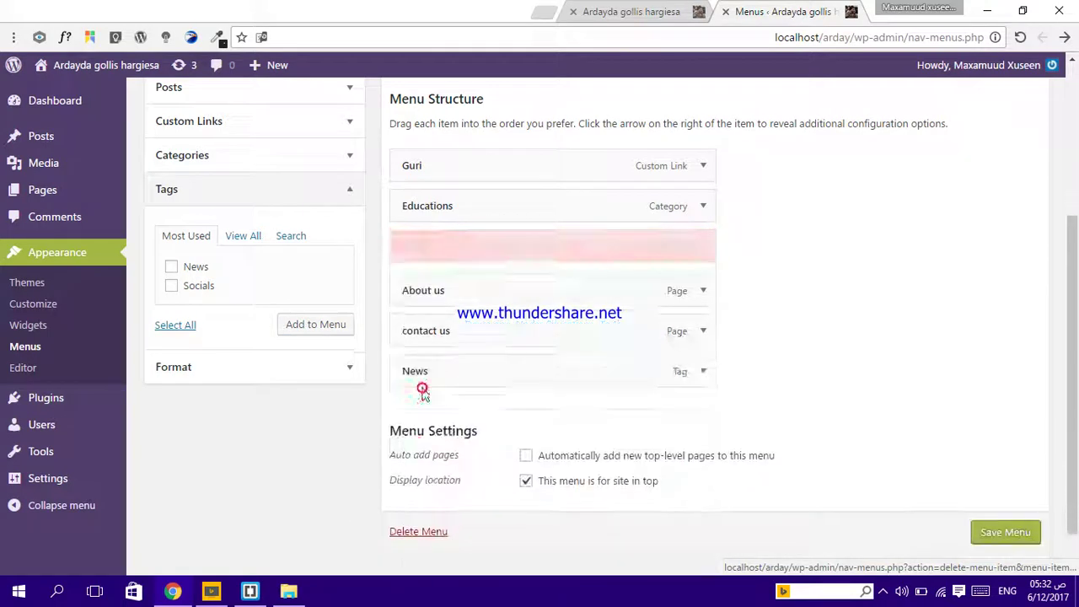
pyautogui.moveTo(601, 312); pyautogui.dragTo(601, 246)
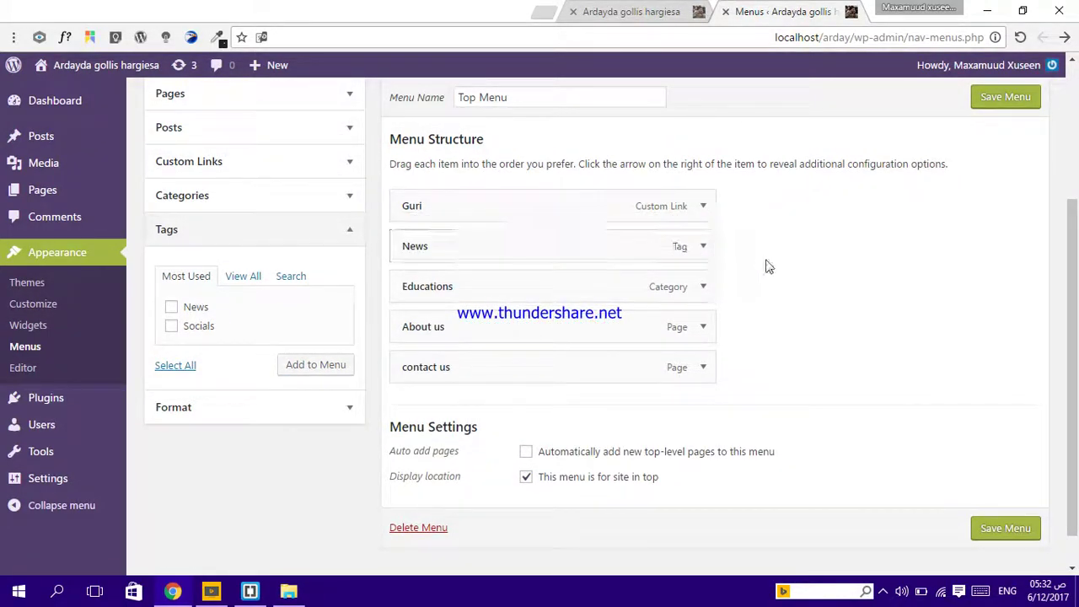
pyautogui.click(994, 96)
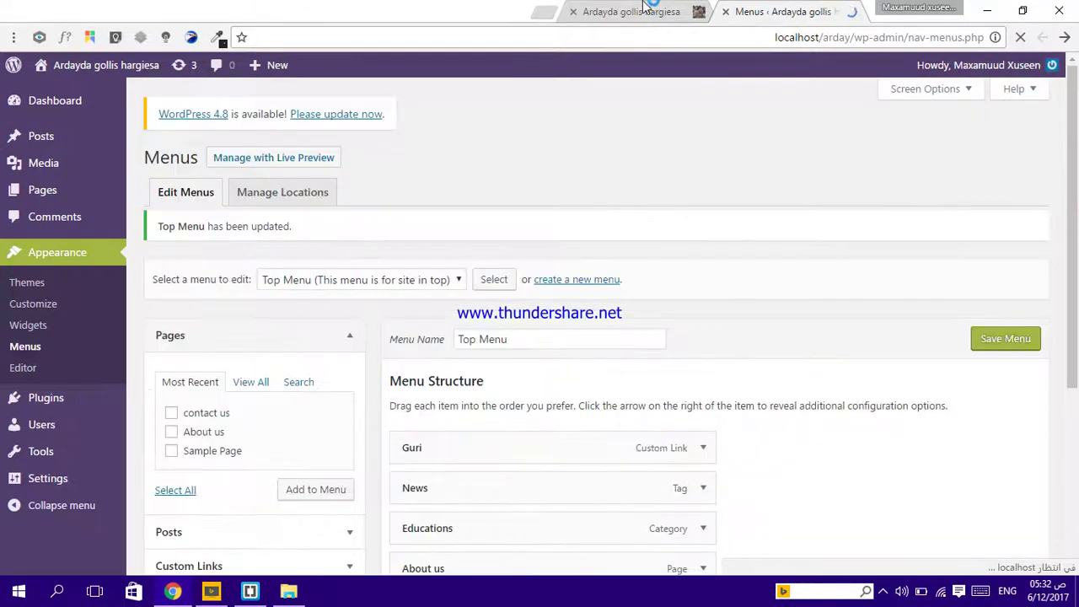
# Reload the live site and open the NEWS top-menu item's tag archive.
pyautogui.click(641, 11)
pyautogui.moveTo(978, 65)
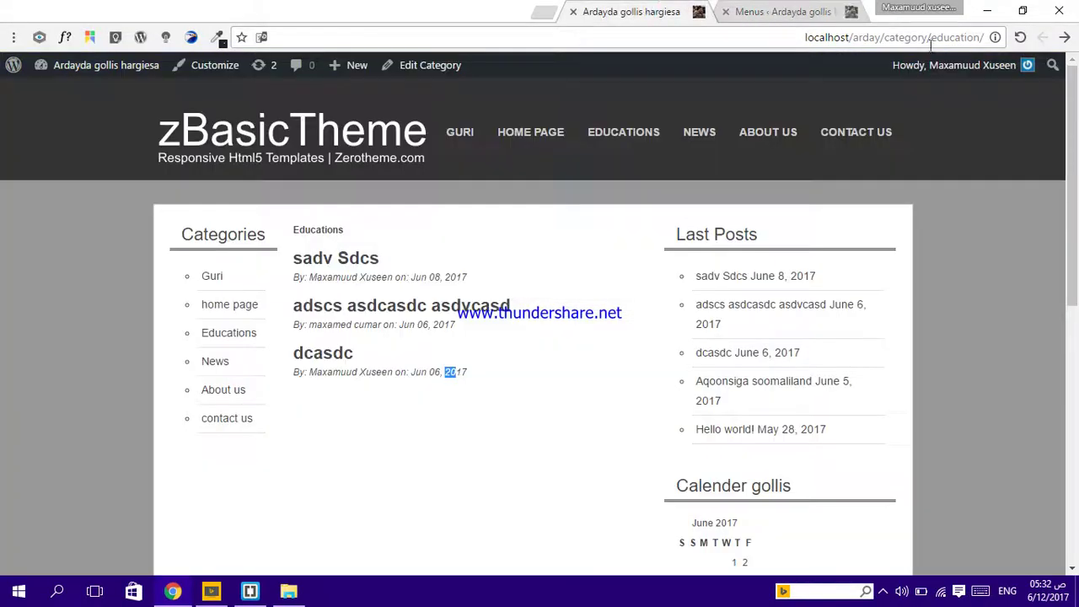
pyautogui.click(1020, 37)
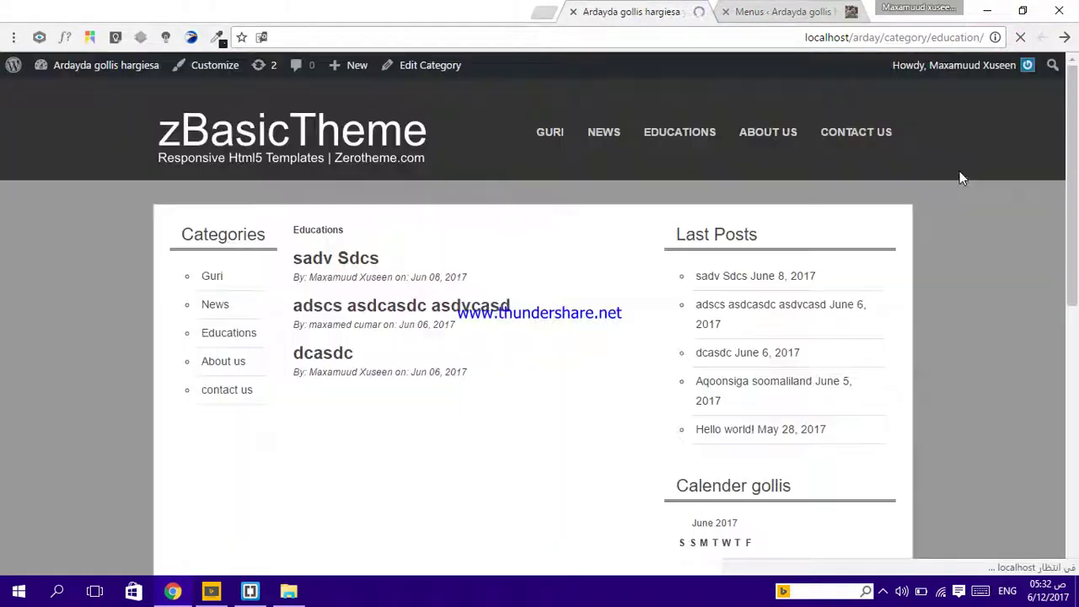
pyautogui.click(611, 126)
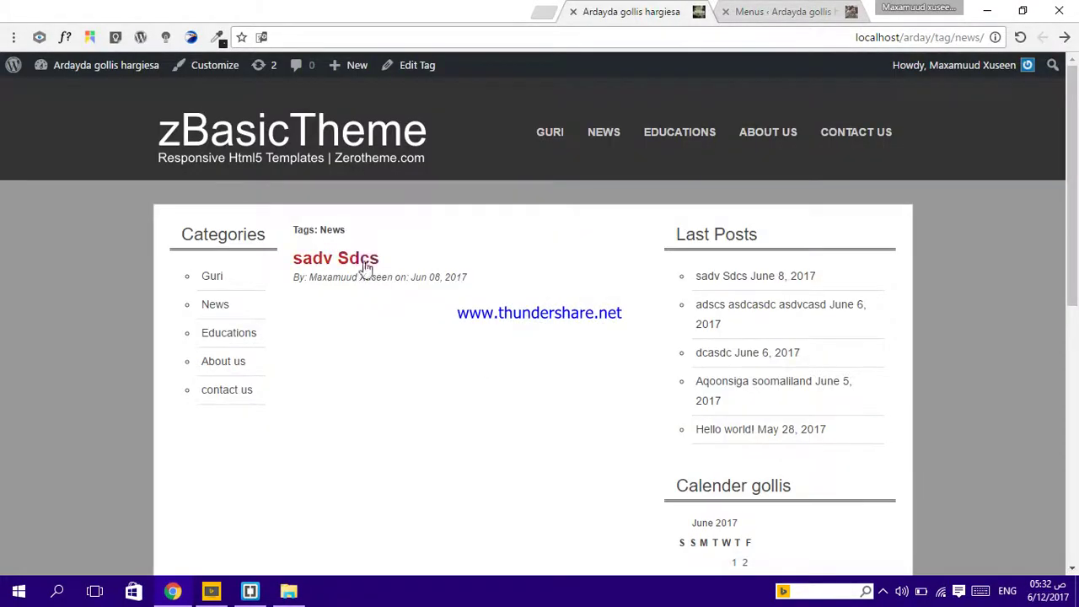
# Inspect the sadv Sdcs post title and the 'Tags: News' heading on the archive.
pyautogui.moveTo(389, 257); pyautogui.dragTo(297, 265)
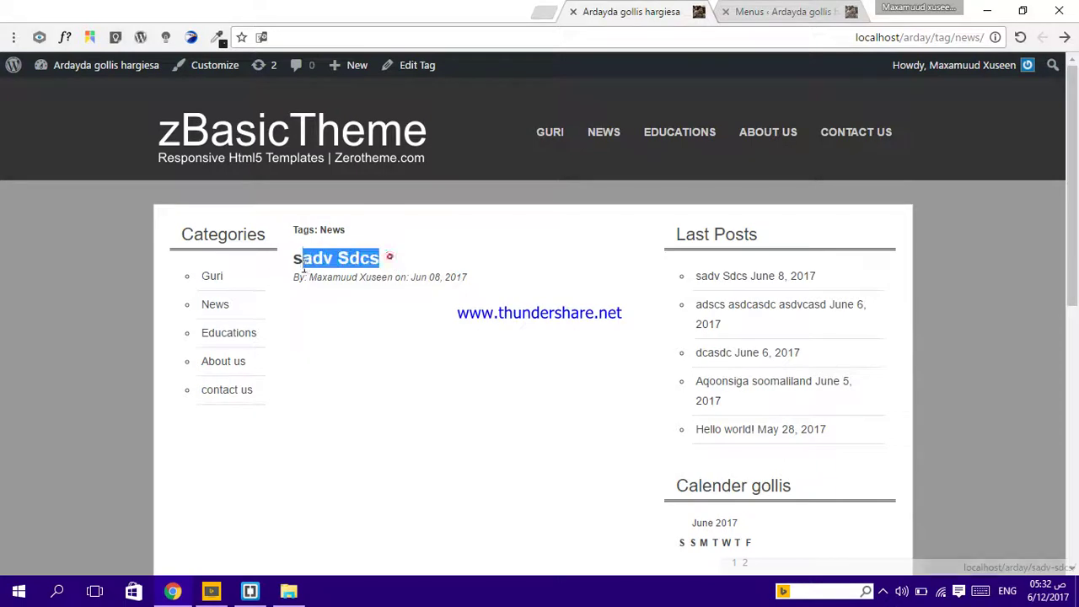
pyautogui.click(366, 282)
pyautogui.moveTo(389, 257); pyautogui.dragTo(295, 266)
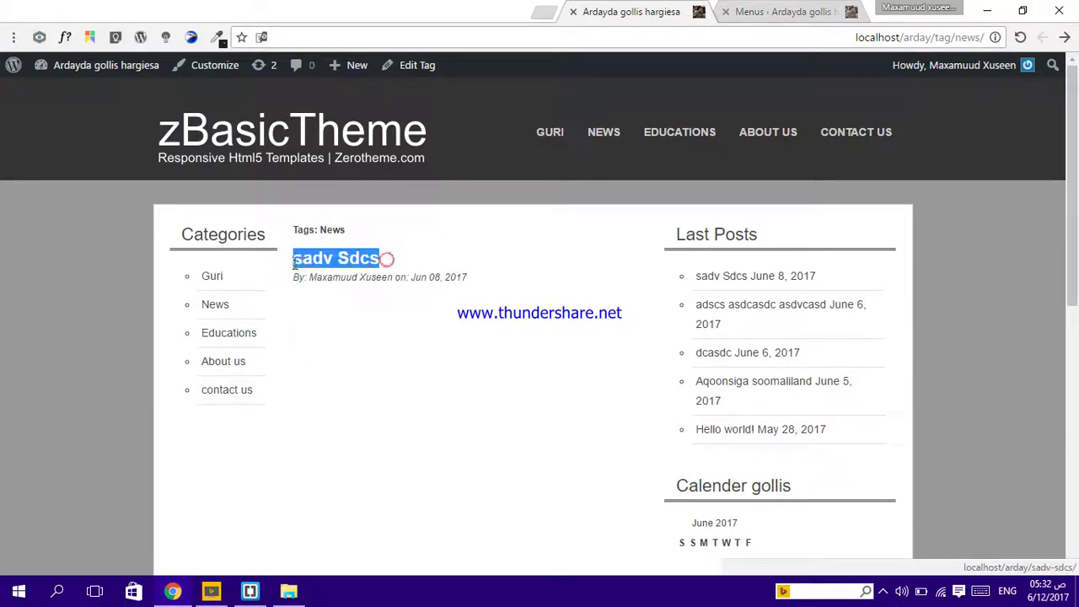
pyautogui.click(352, 306)
pyautogui.moveTo(361, 236); pyautogui.dragTo(297, 231)
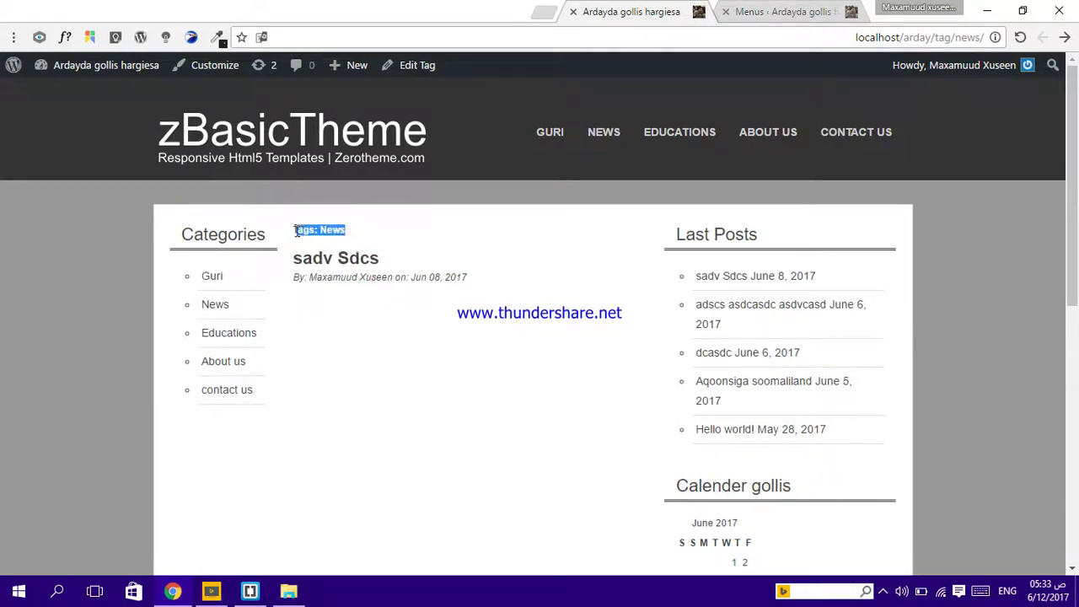
pyautogui.click(323, 242)
pyautogui.moveTo(354, 232); pyautogui.dragTo(286, 241)
pyautogui.click(287, 236)
pyautogui.moveTo(309, 229); pyautogui.dragTo(293, 234)
pyautogui.click(249, 590)
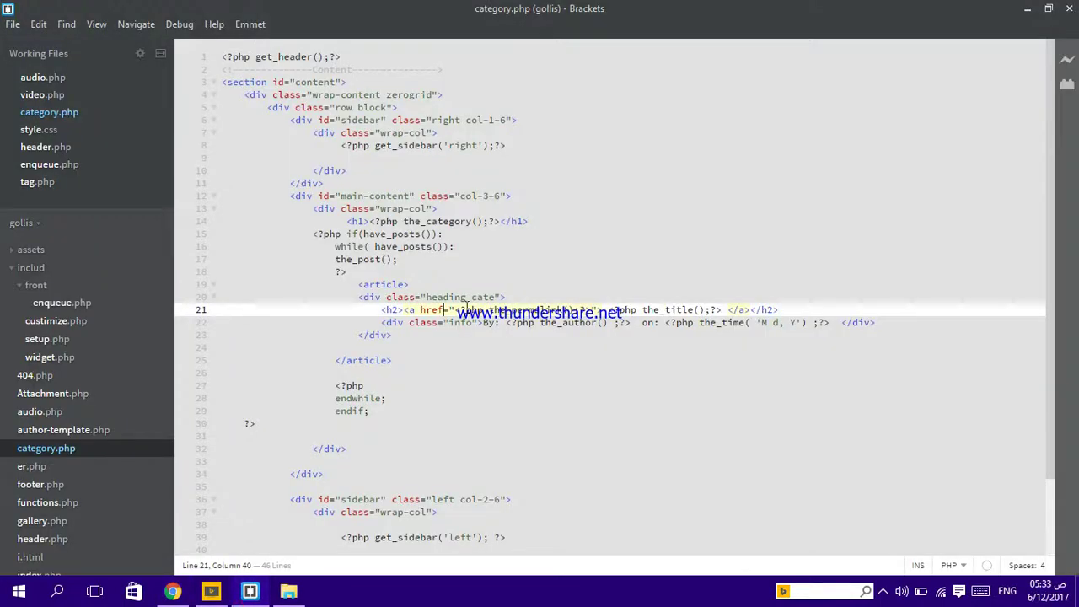
# Change tag.php's line-14 heading to call the_tags('') and save the file.
pyautogui.click(479, 233)
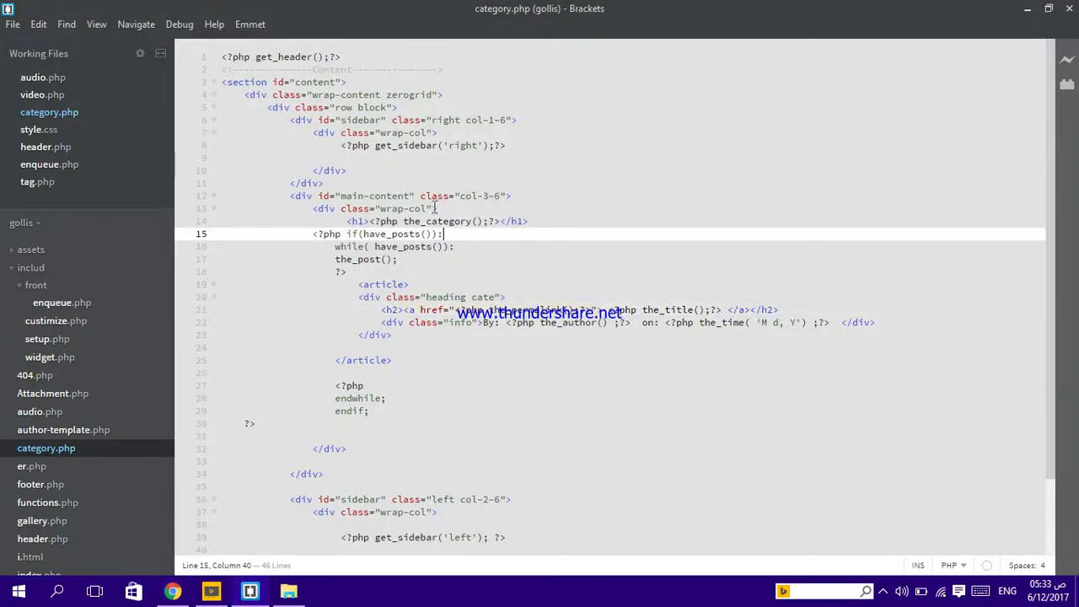
pyautogui.click(47, 184)
pyautogui.click(460, 221)
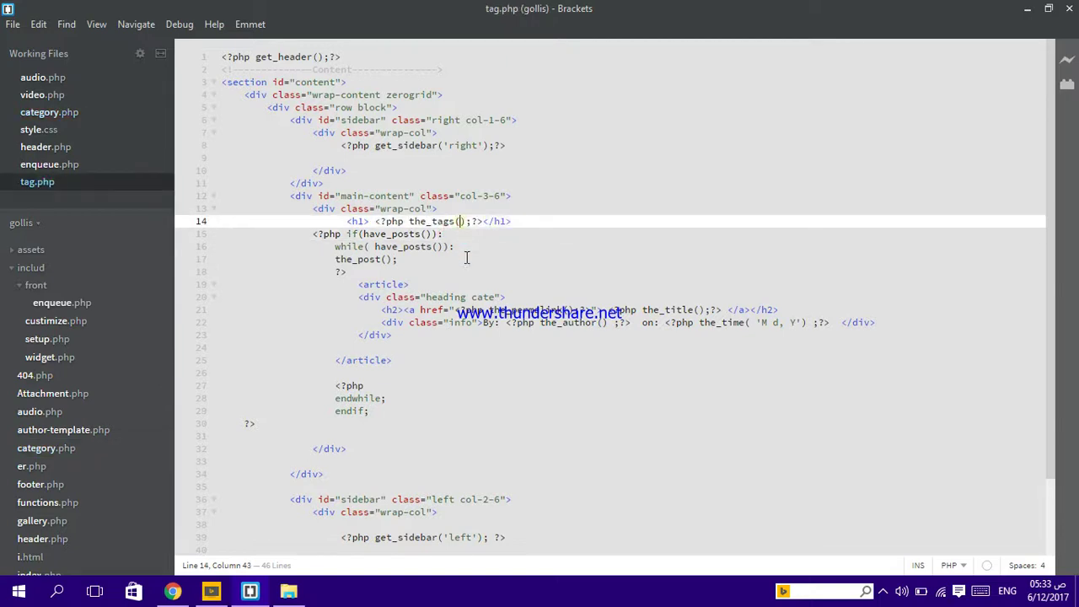
pyautogui.write("''")
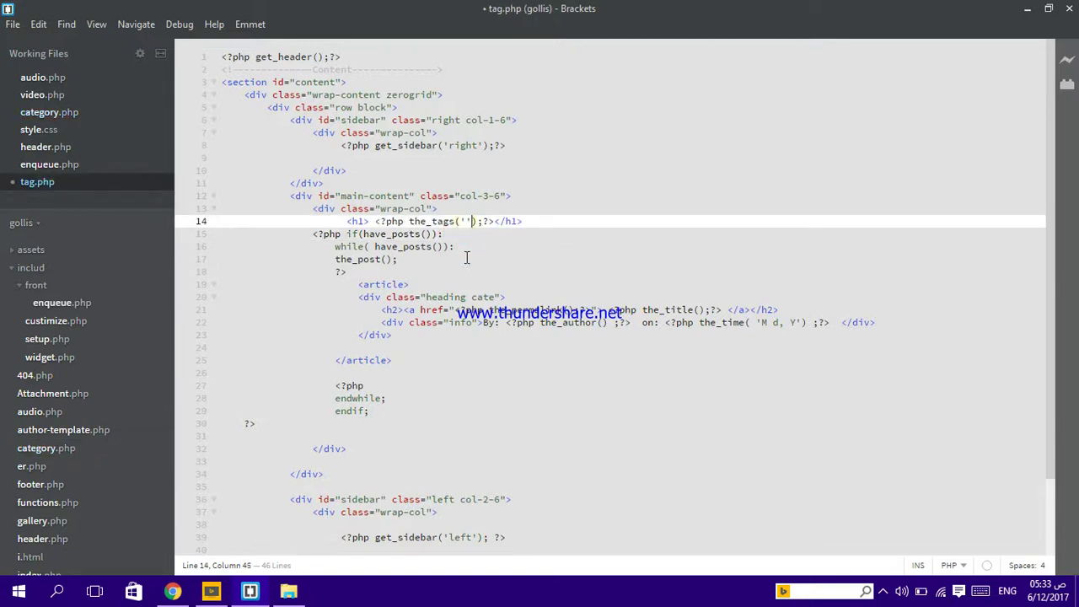
pyautogui.hotkey('ctrl', 's')
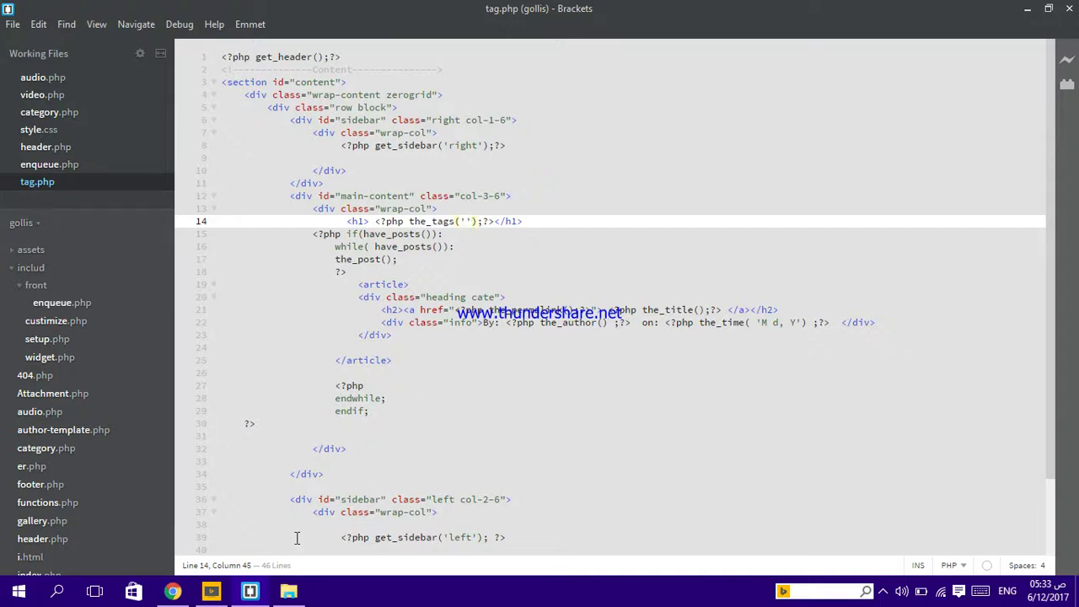
pyautogui.click(172, 590)
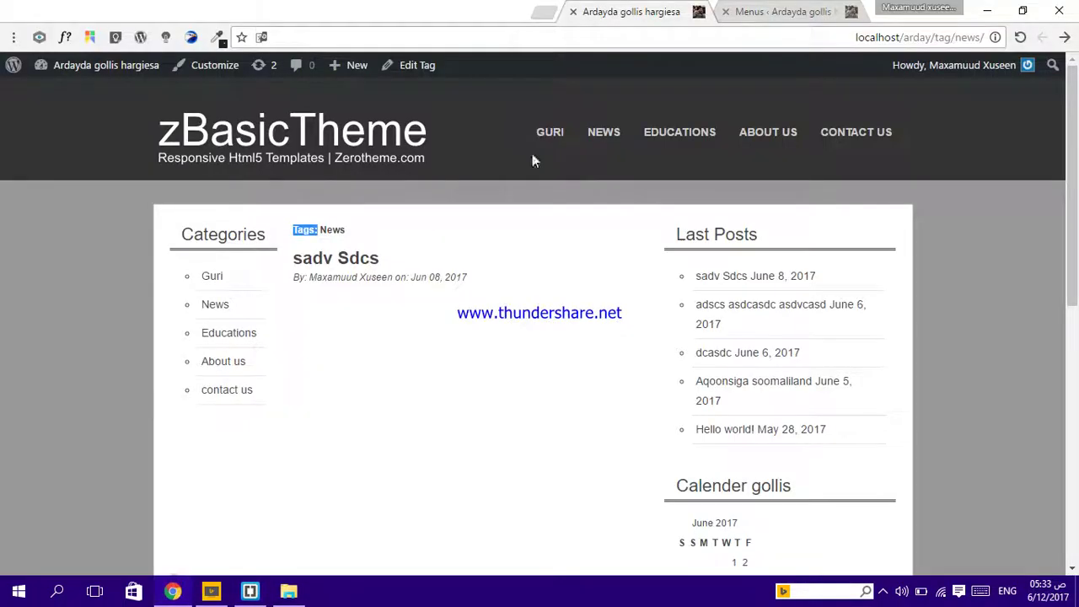
# Reload the News tag archive and check whether the heading still shows the Tags: prefix.
pyautogui.click(1020, 37)
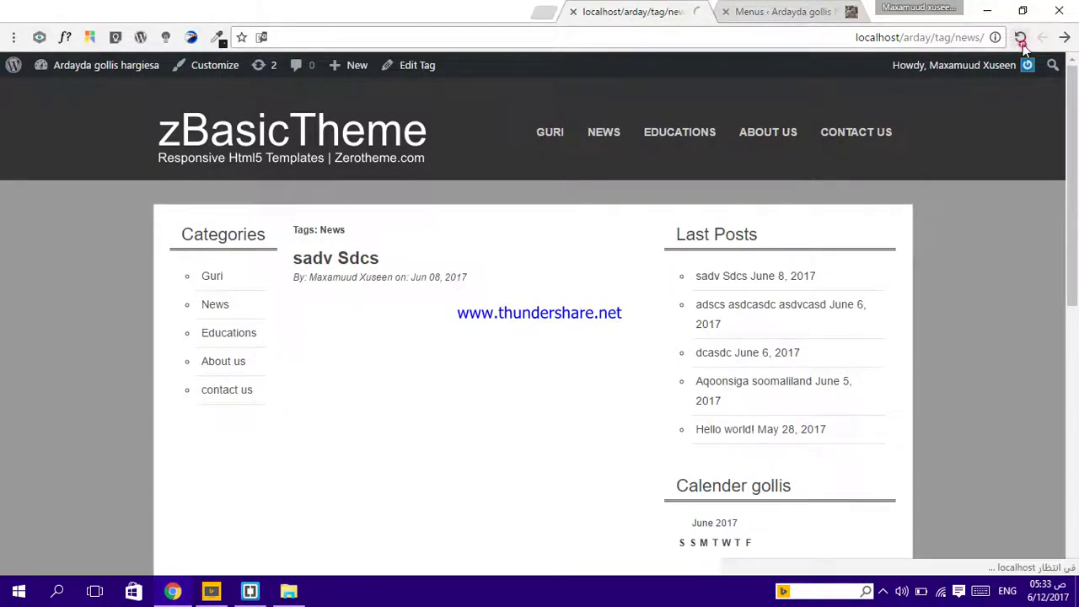
pyautogui.doubleClick(301, 229)
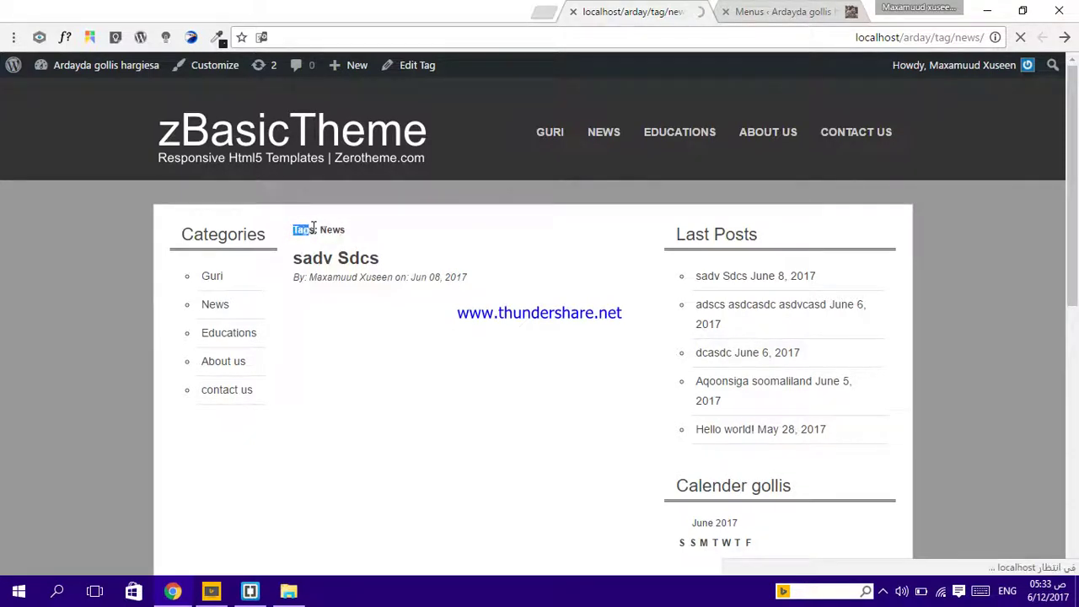
pyautogui.click(425, 345)
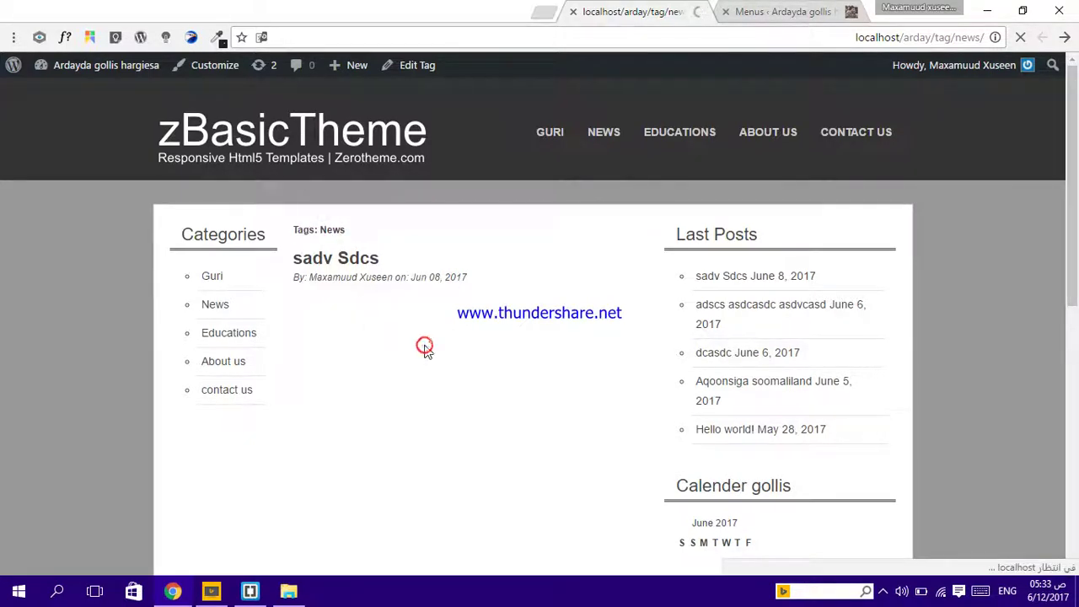